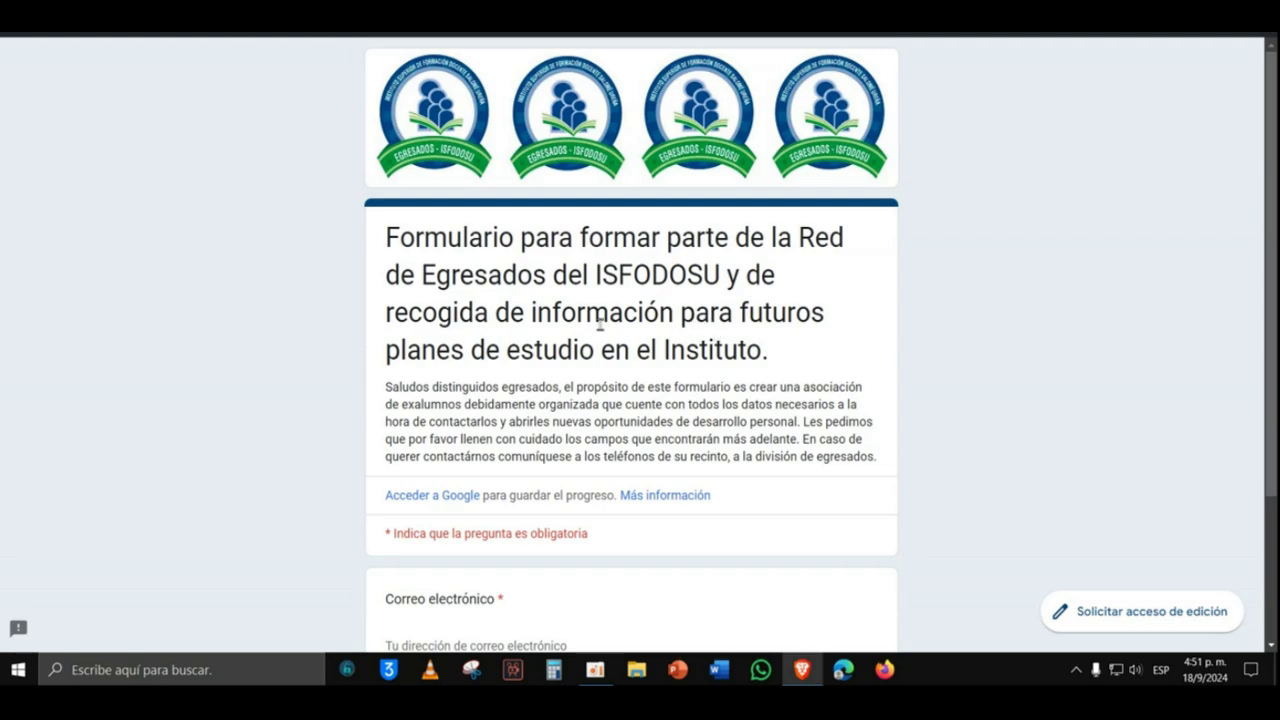
Step: Enter the respondent's e-mail address in the required Correo electrónico field
scroll(630, 305, down, 2)
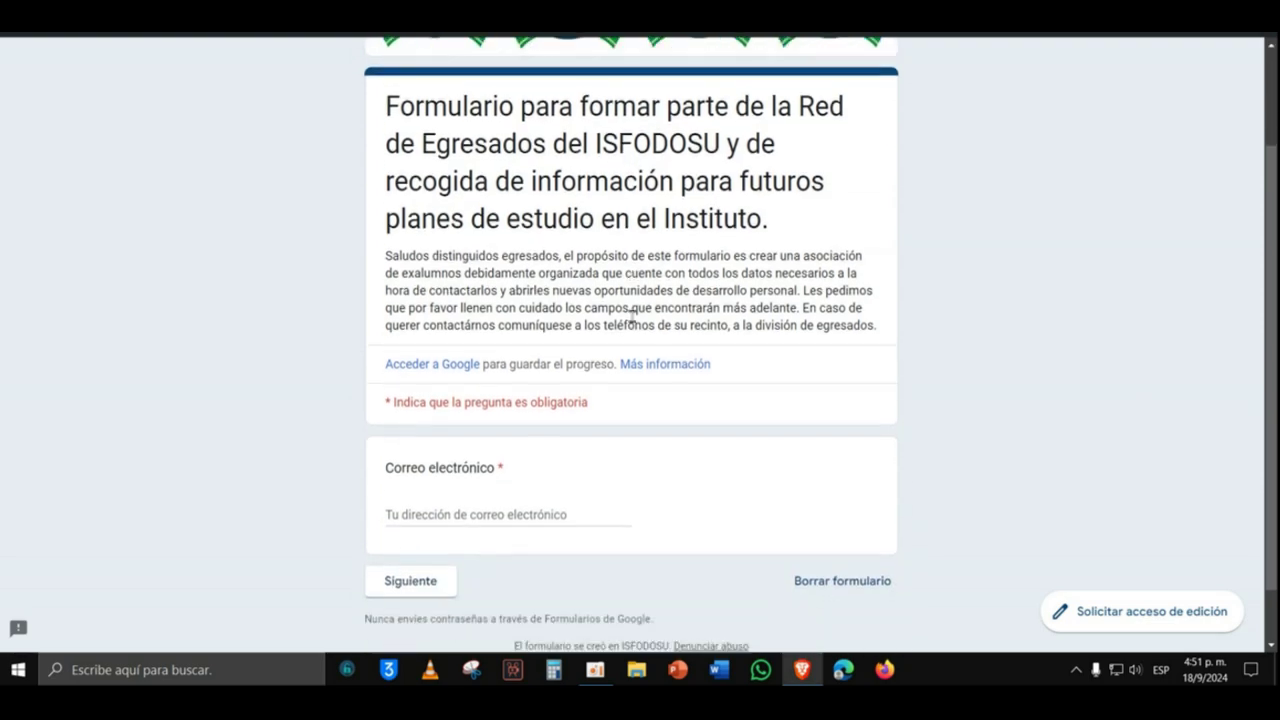
click(509, 472)
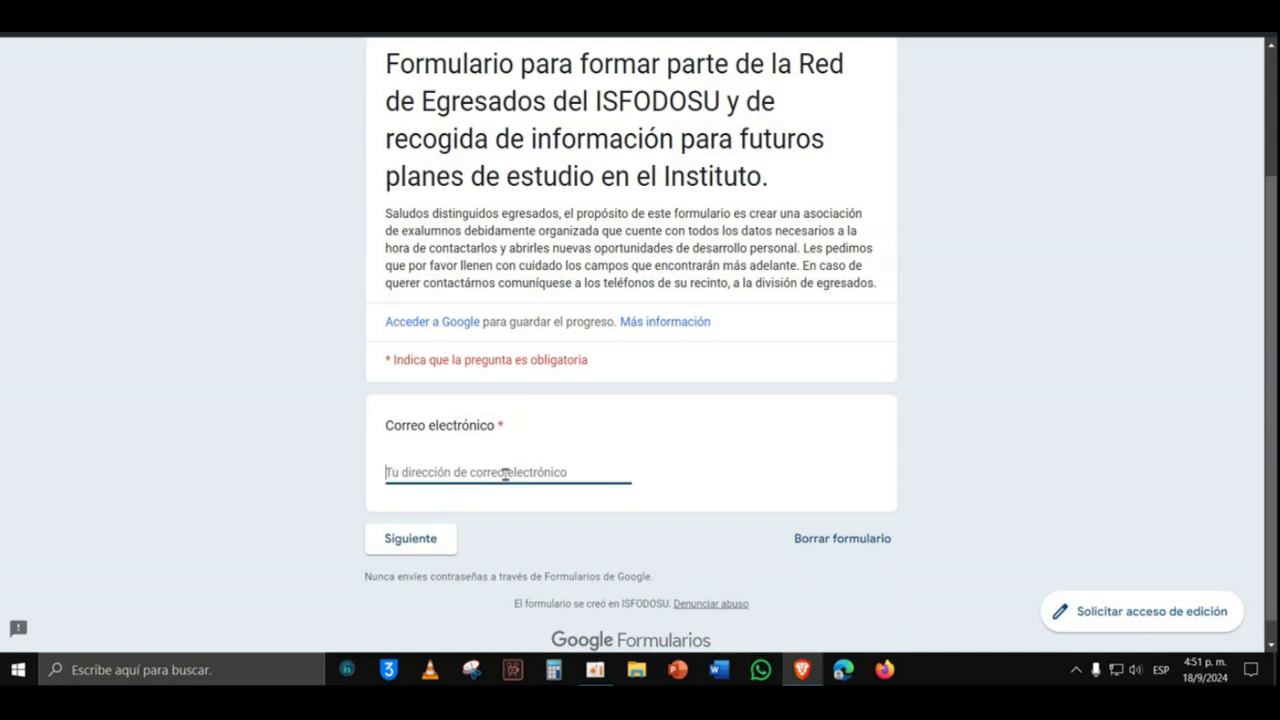
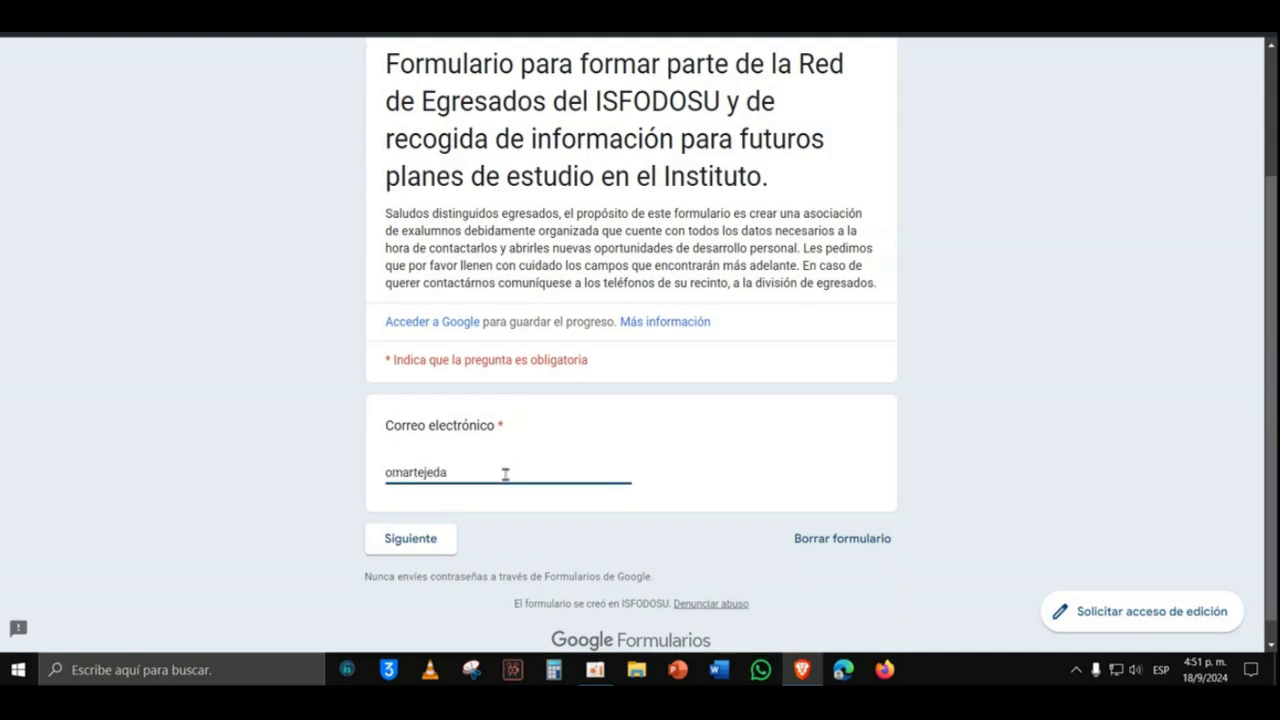
Step: On the next page, enter the first name and surnames and choose Masculino as gender
click(411, 540)
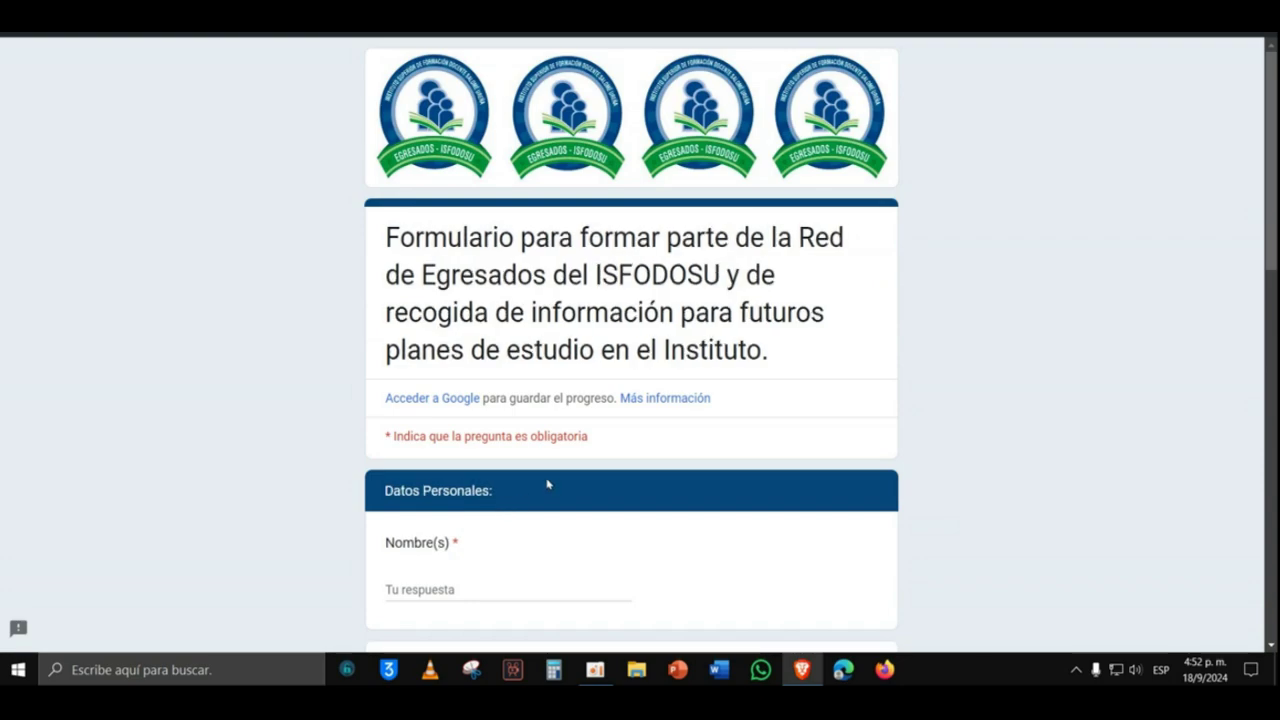
scroll(547, 486, down, 2)
click(494, 416)
click(494, 567)
scroll(493, 568, down, 3)
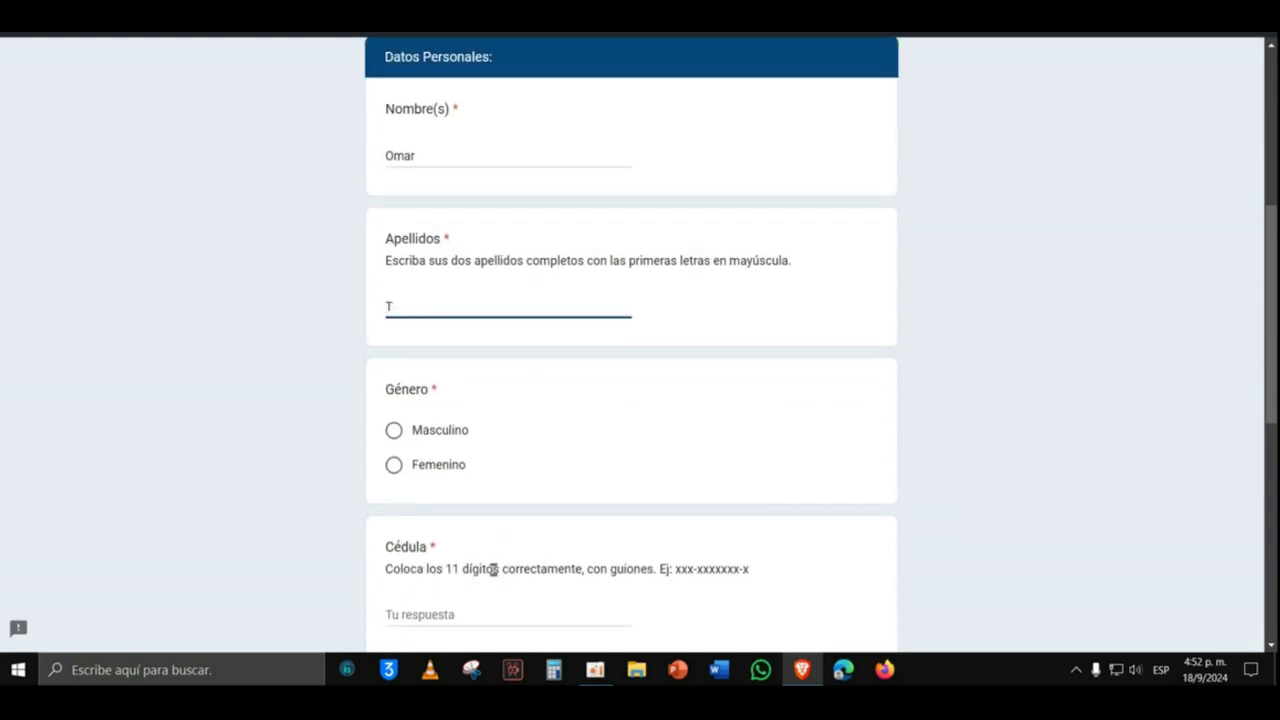
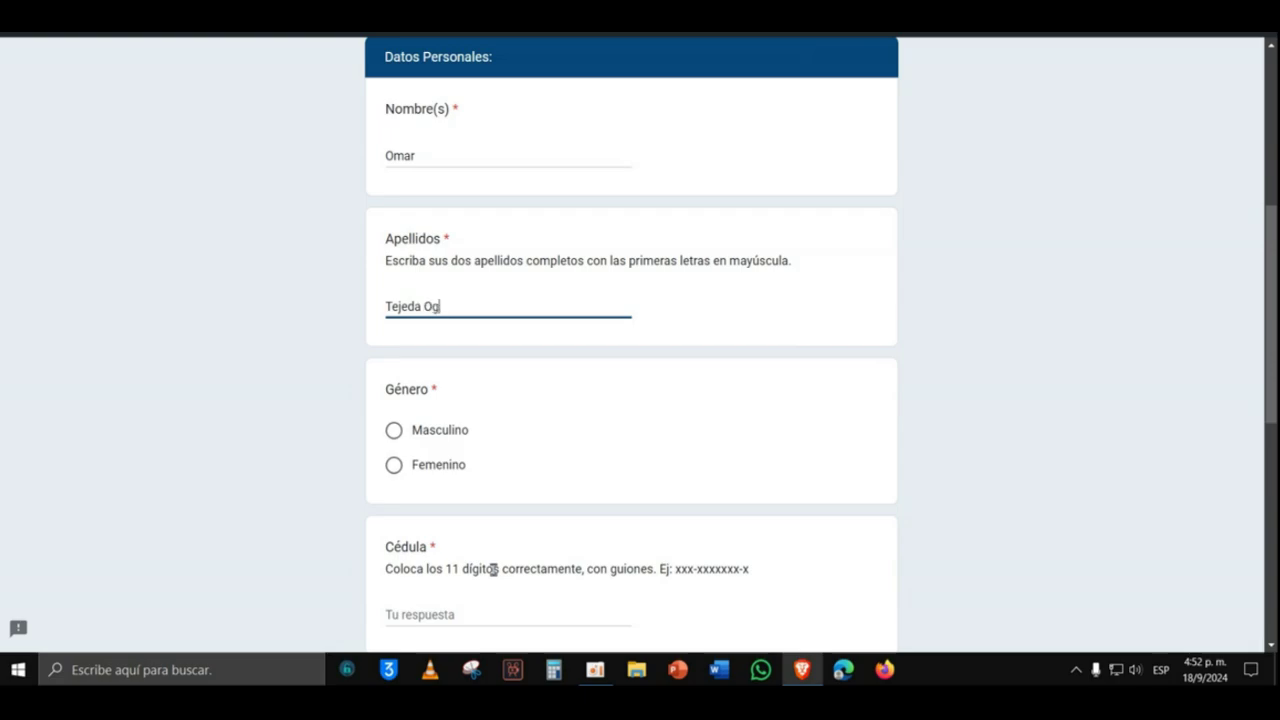
click(407, 432)
Step: Enter the cédula number, correcting it until it passes the 11-digit hyphenated pattern check
scroll(407, 432, down, 2)
click(468, 440)
text(012-00000-0)
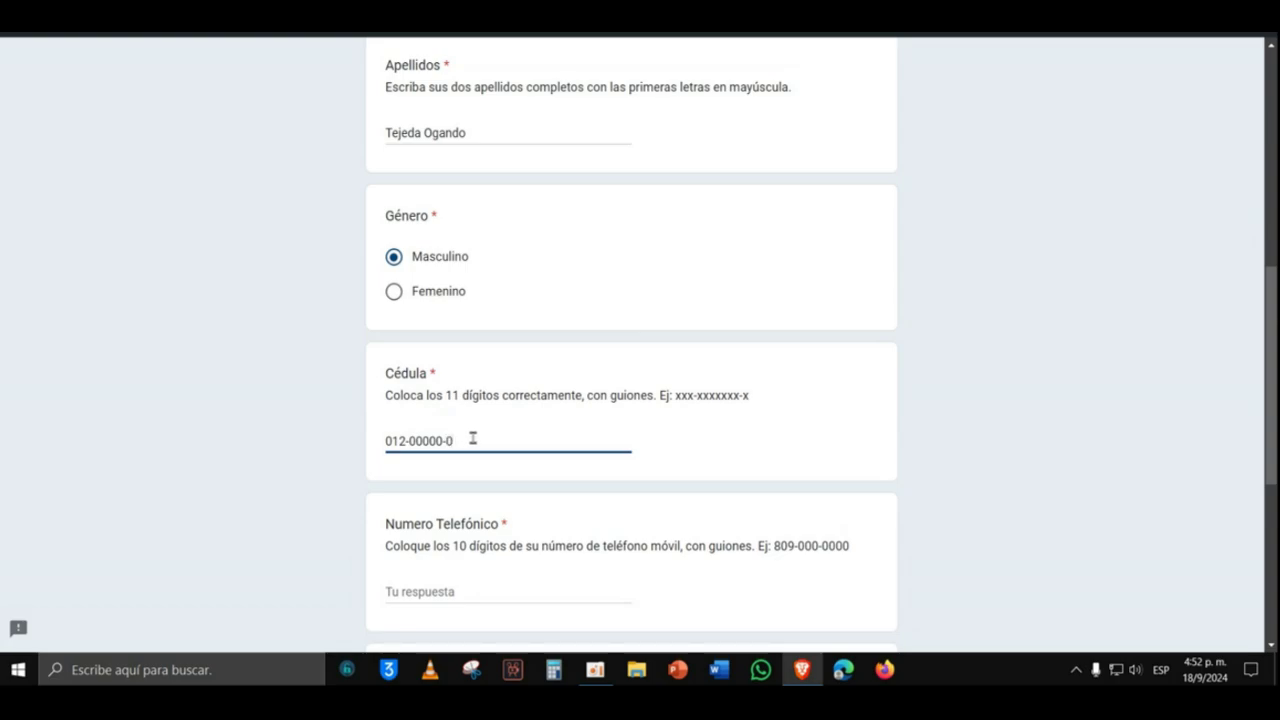
scroll(469, 480, down, 2)
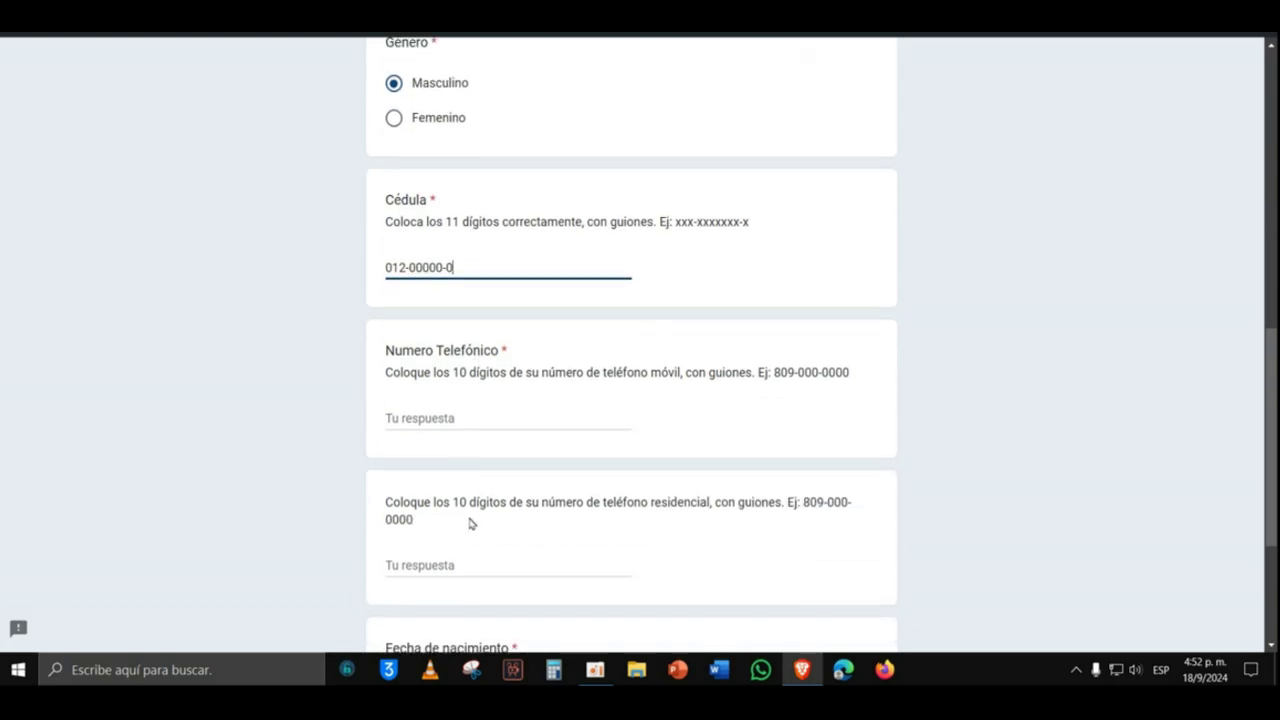
click(449, 418)
click(453, 445)
click(443, 268)
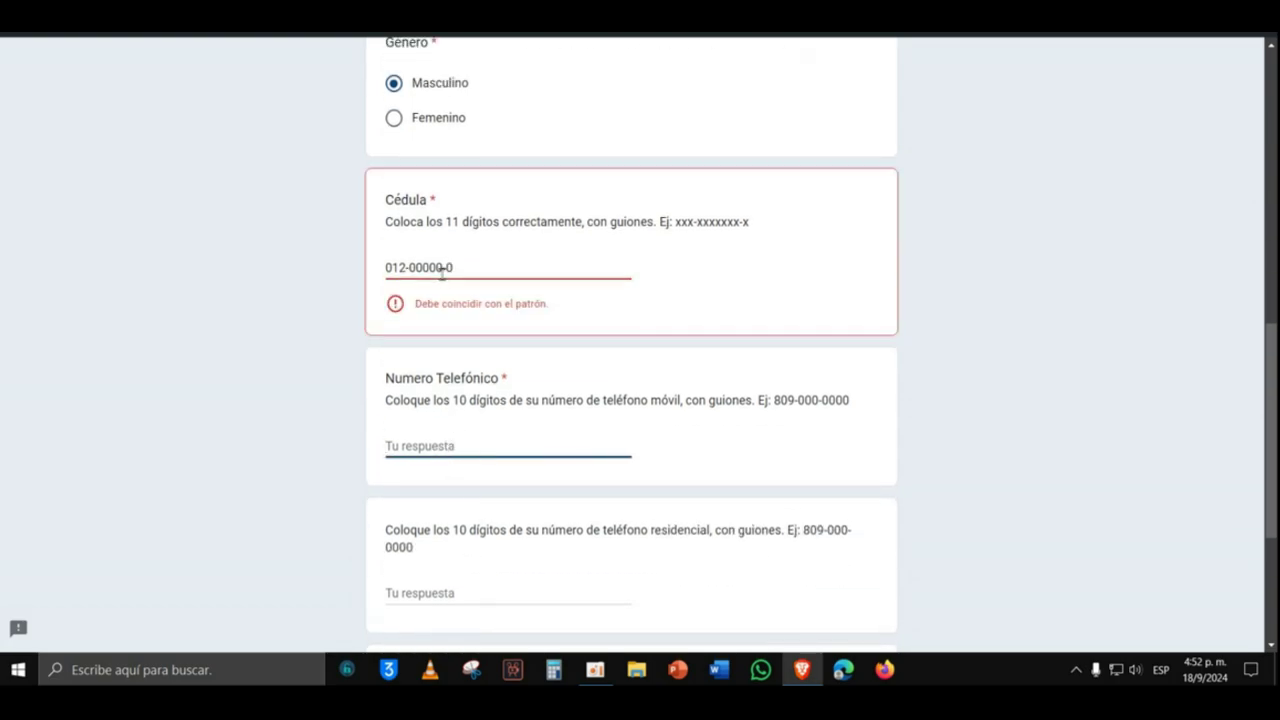
text(0)
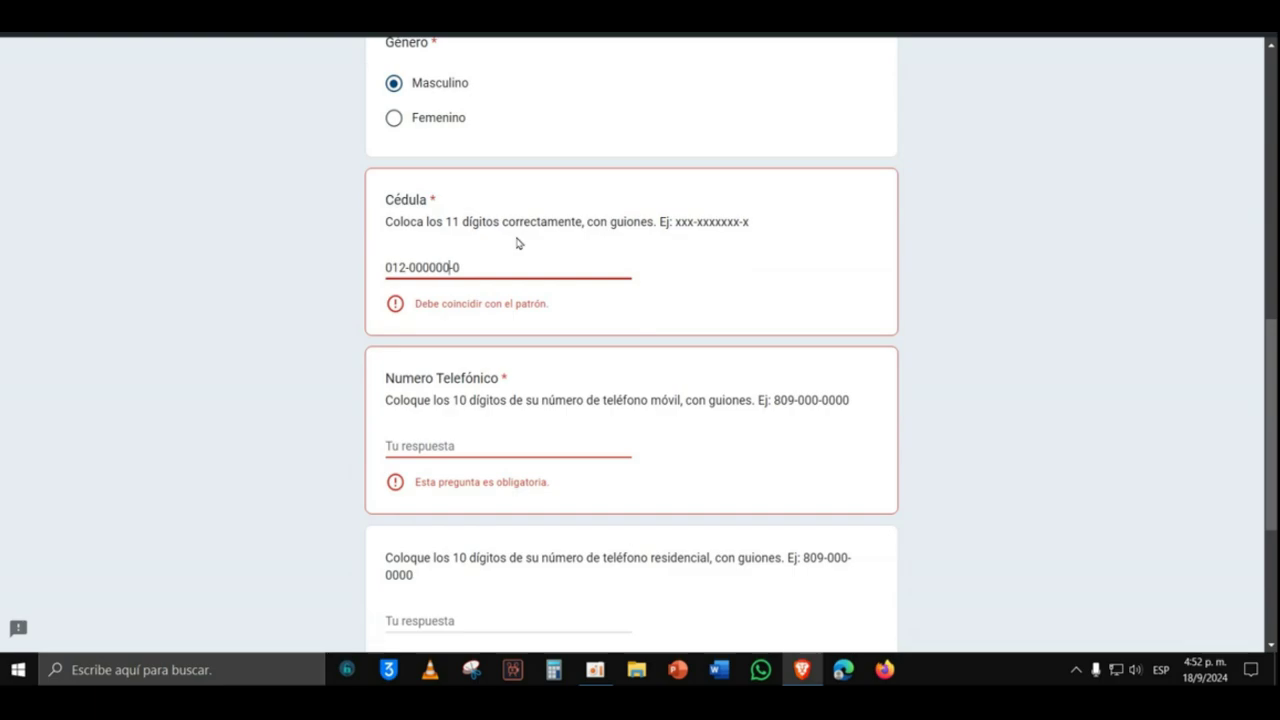
click(480, 436)
click(428, 268)
key(BackSpace)
key(BackSpace)
click(490, 436)
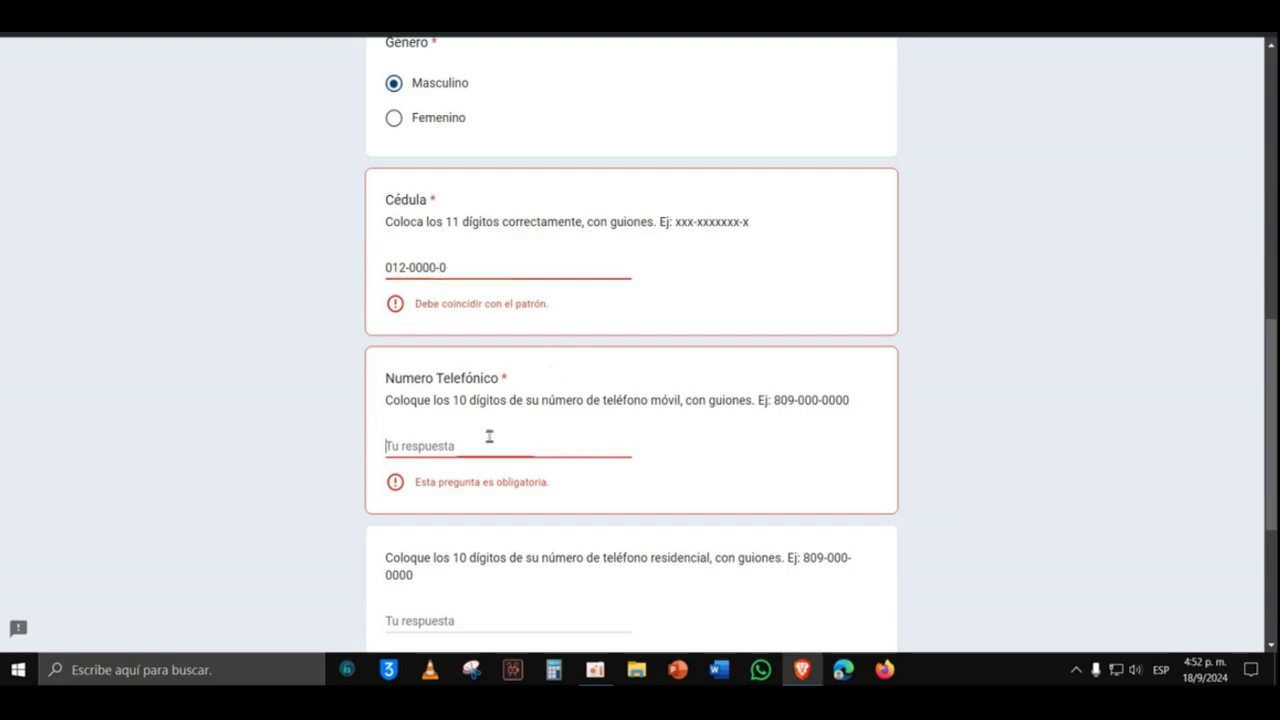
click(451, 268)
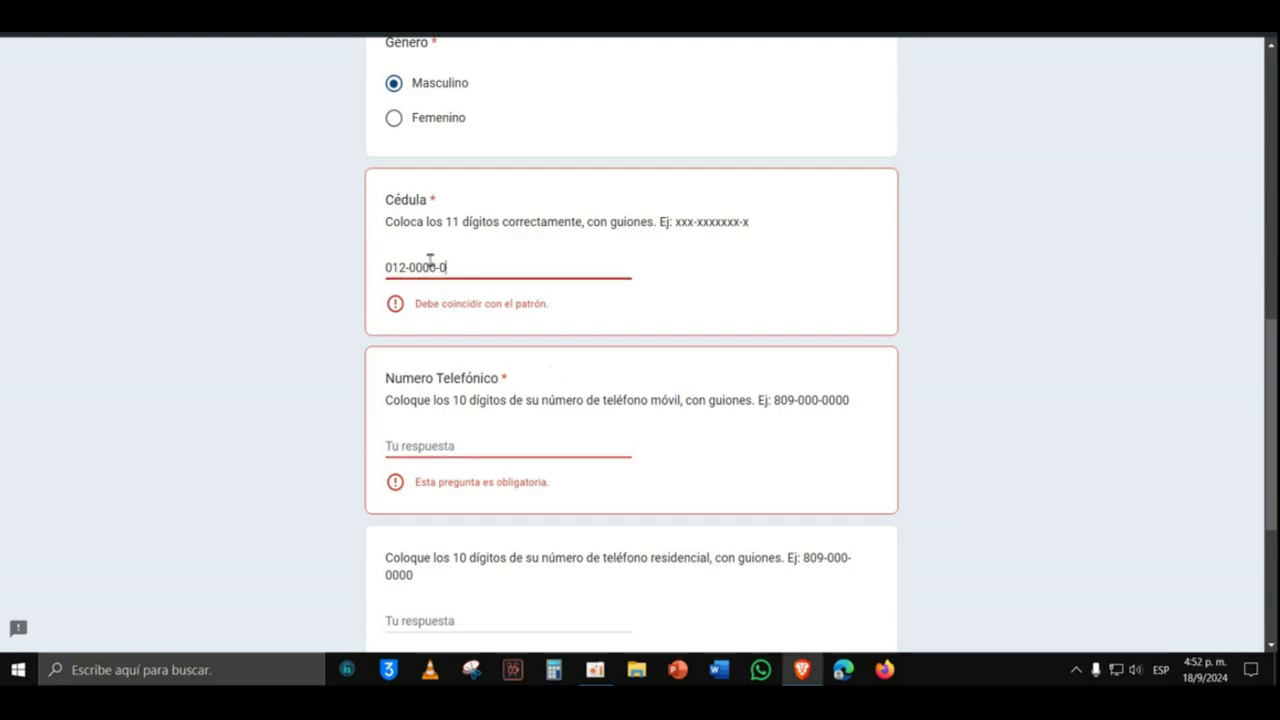
text(000)
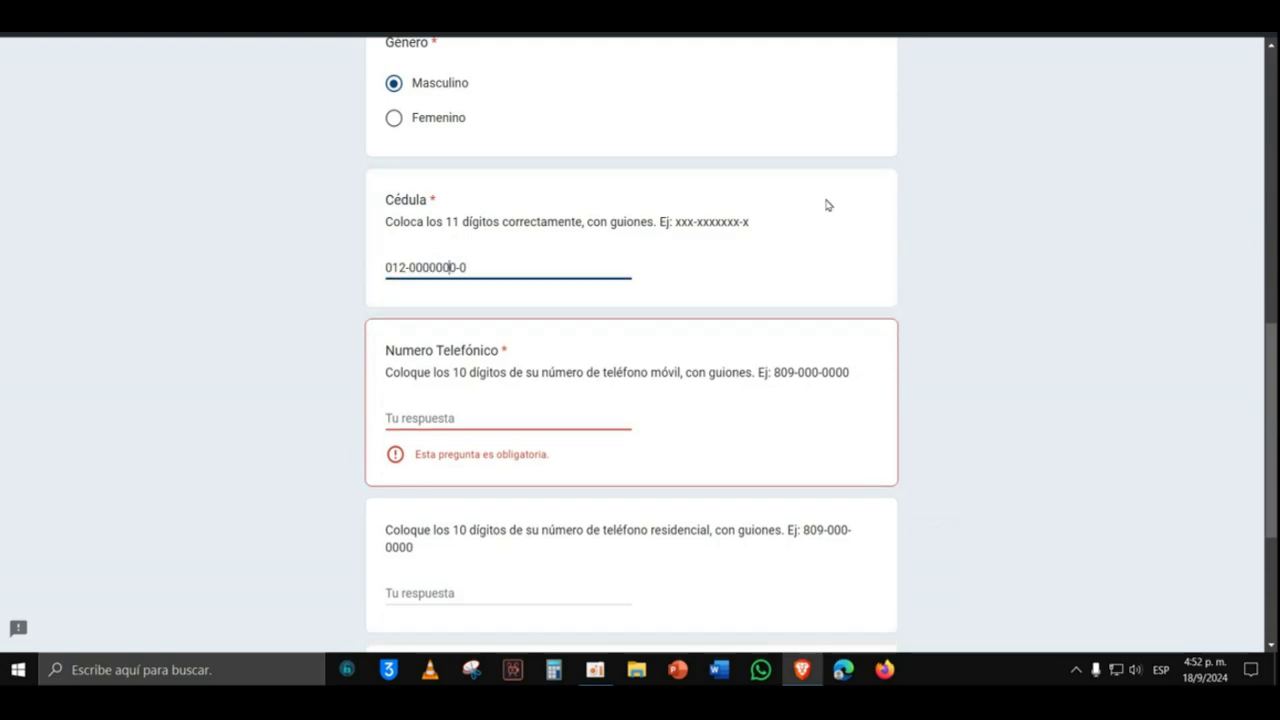
Step: Fill in the residential phone number and the date of birth in Fecha de nacimiento
click(428, 420)
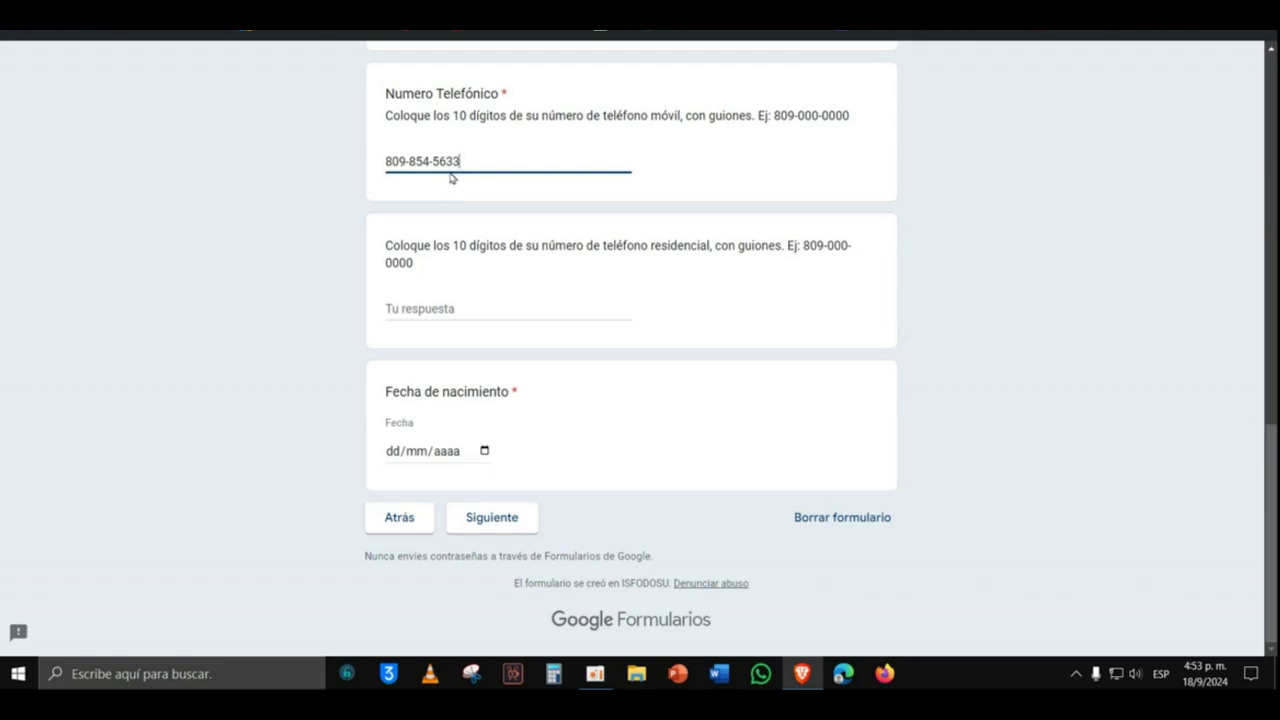
click(446, 312)
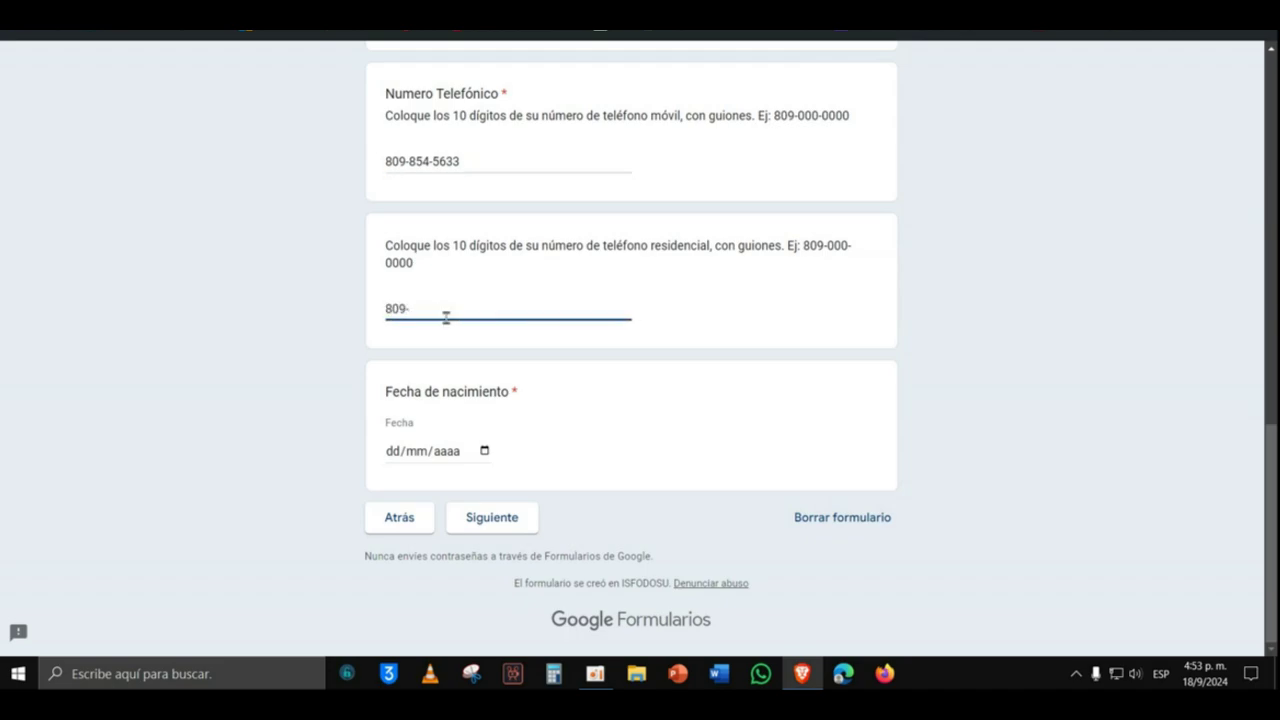
click(396, 455)
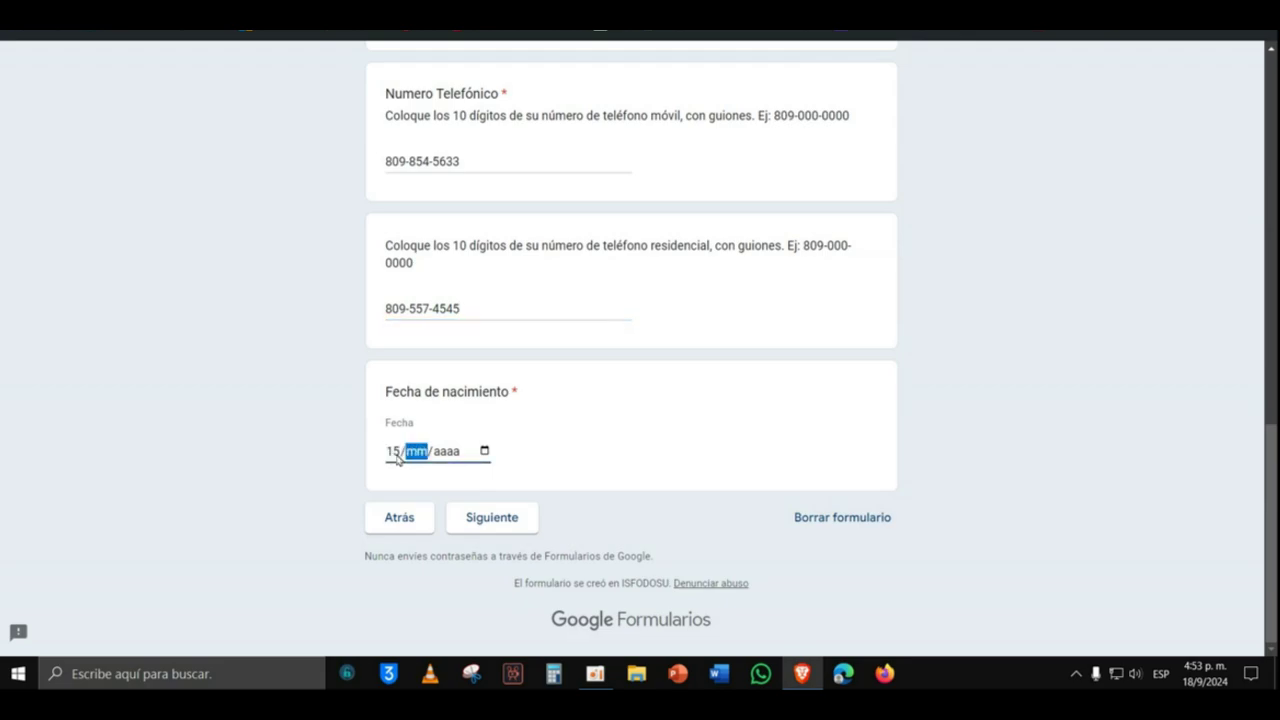
Step: On the next page, type the home address into the Dirección field
click(511, 526)
scroll(560, 465, down, 1)
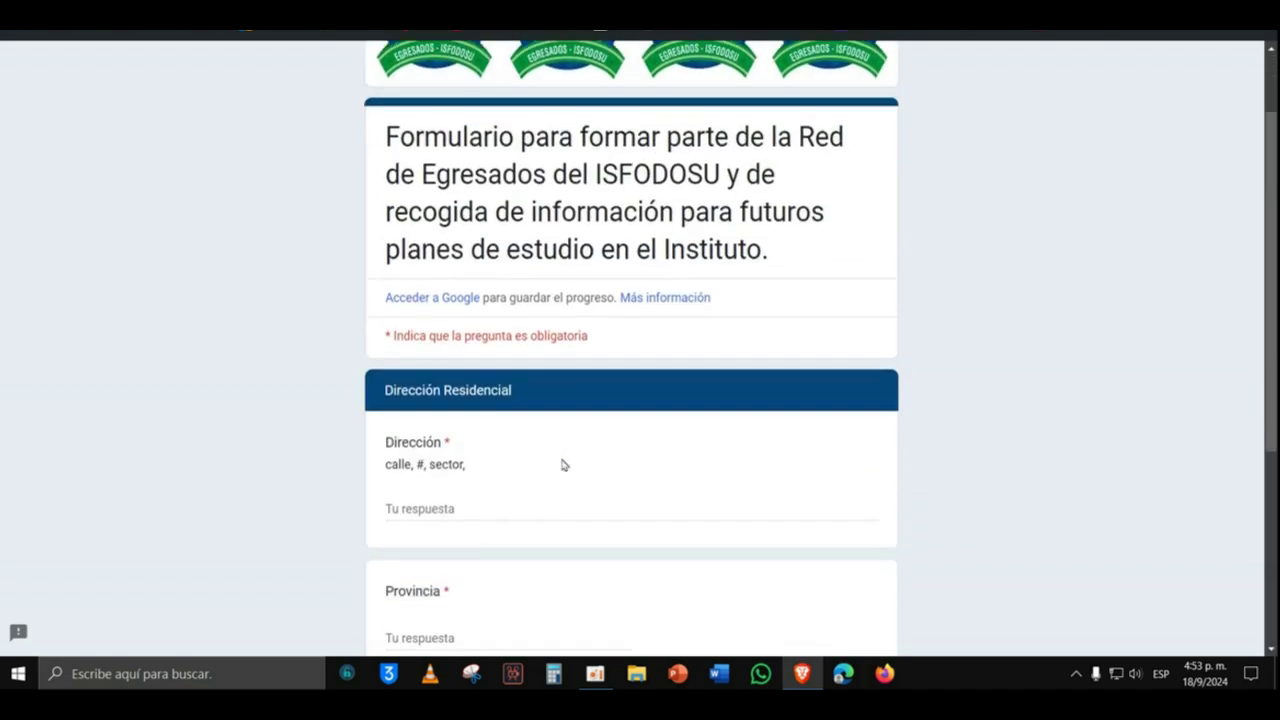
scroll(563, 465, down, 1)
click(502, 434)
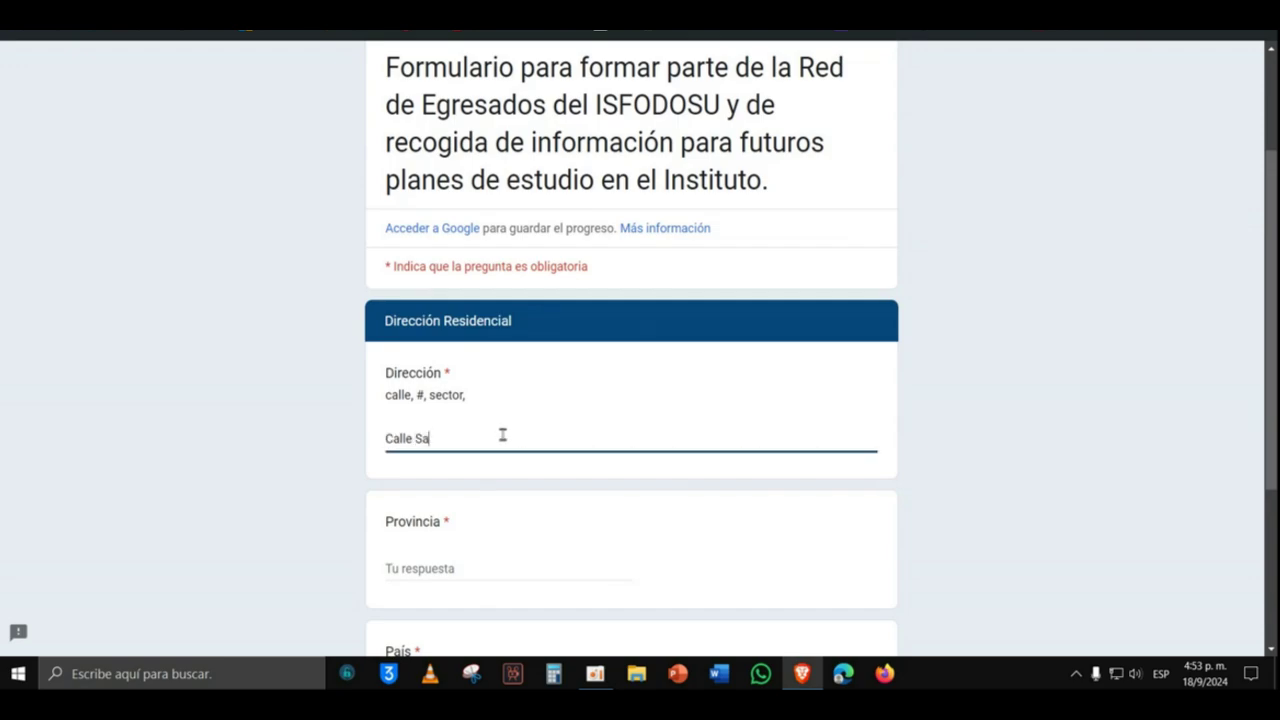
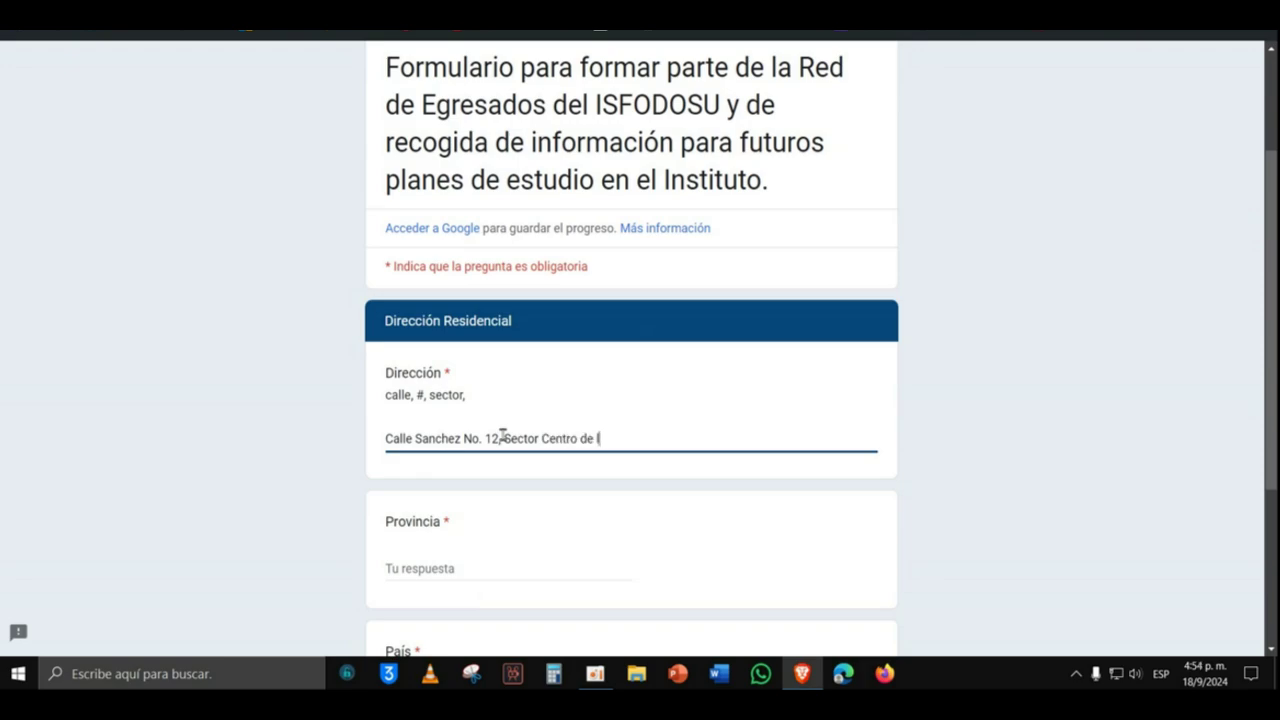
Step: Enter San Juan as province, choose República Dominicana as country, and continue
scroll(500, 437, down, 2)
click(455, 398)
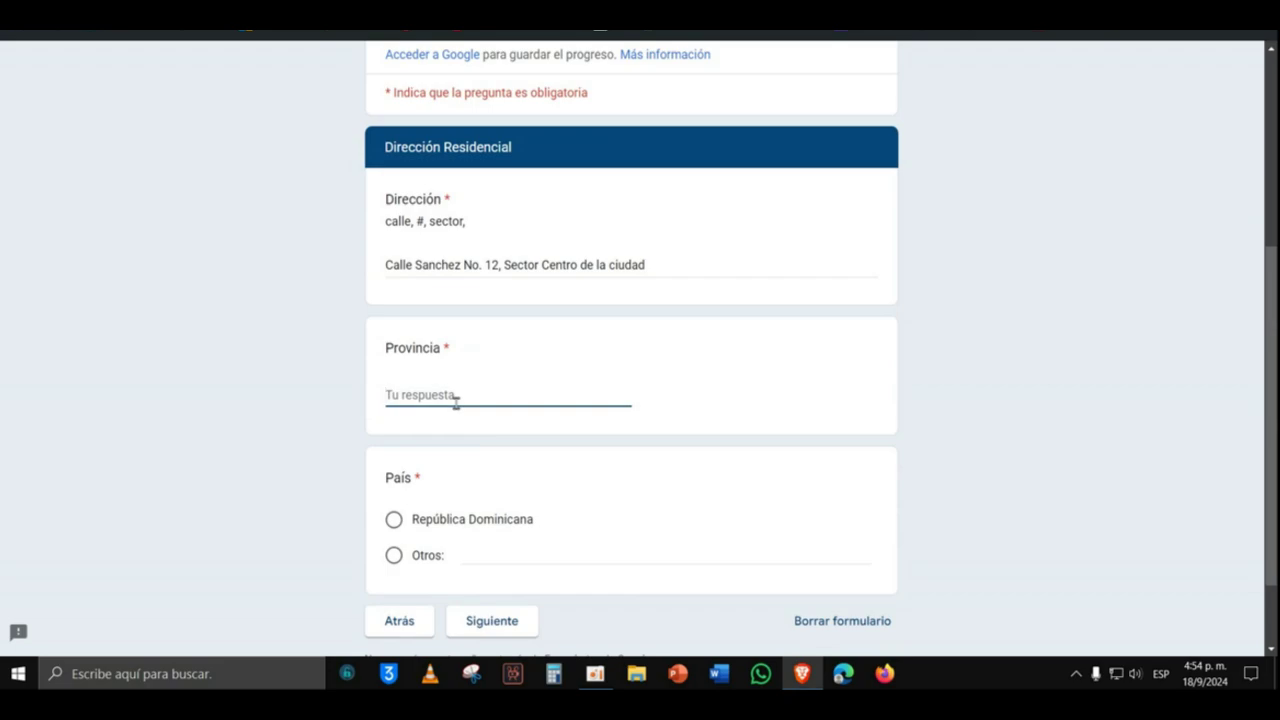
text(San Juan)
scroll(455, 402, down, 1)
click(393, 432)
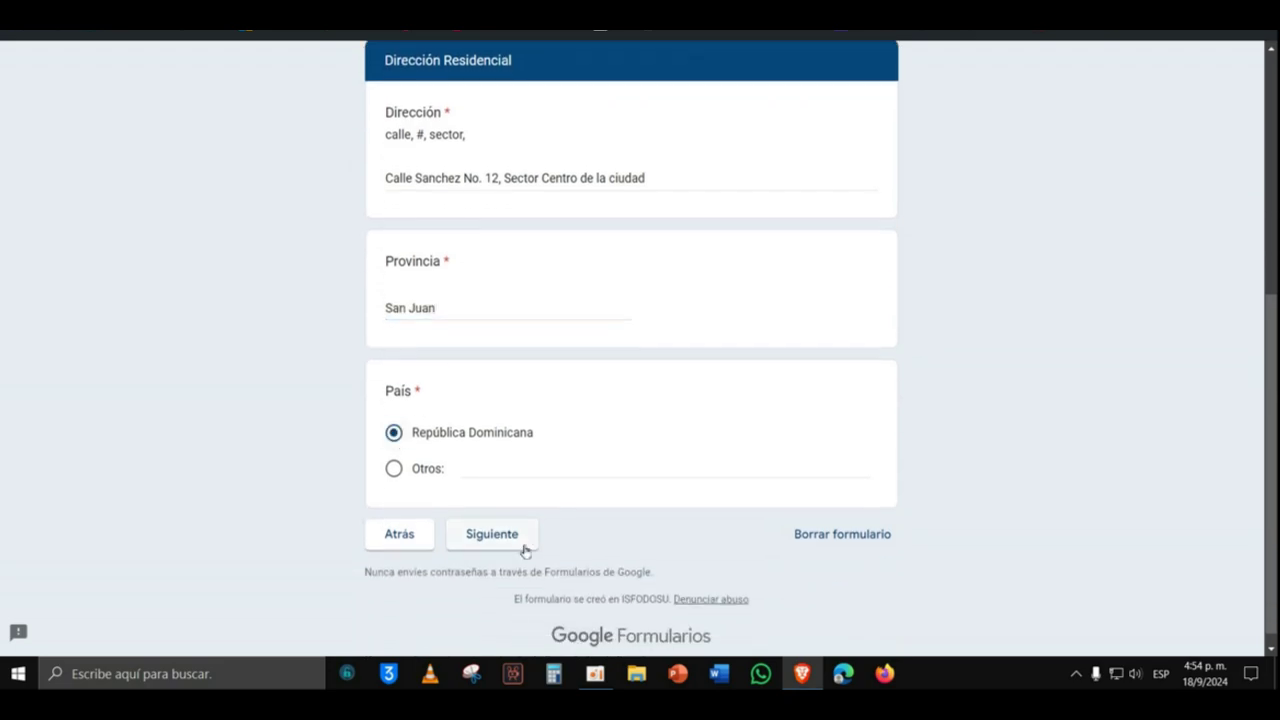
click(519, 546)
Step: Answer Sí to currently working, then mark the work sector as Privado
scroll(555, 458, down, 2)
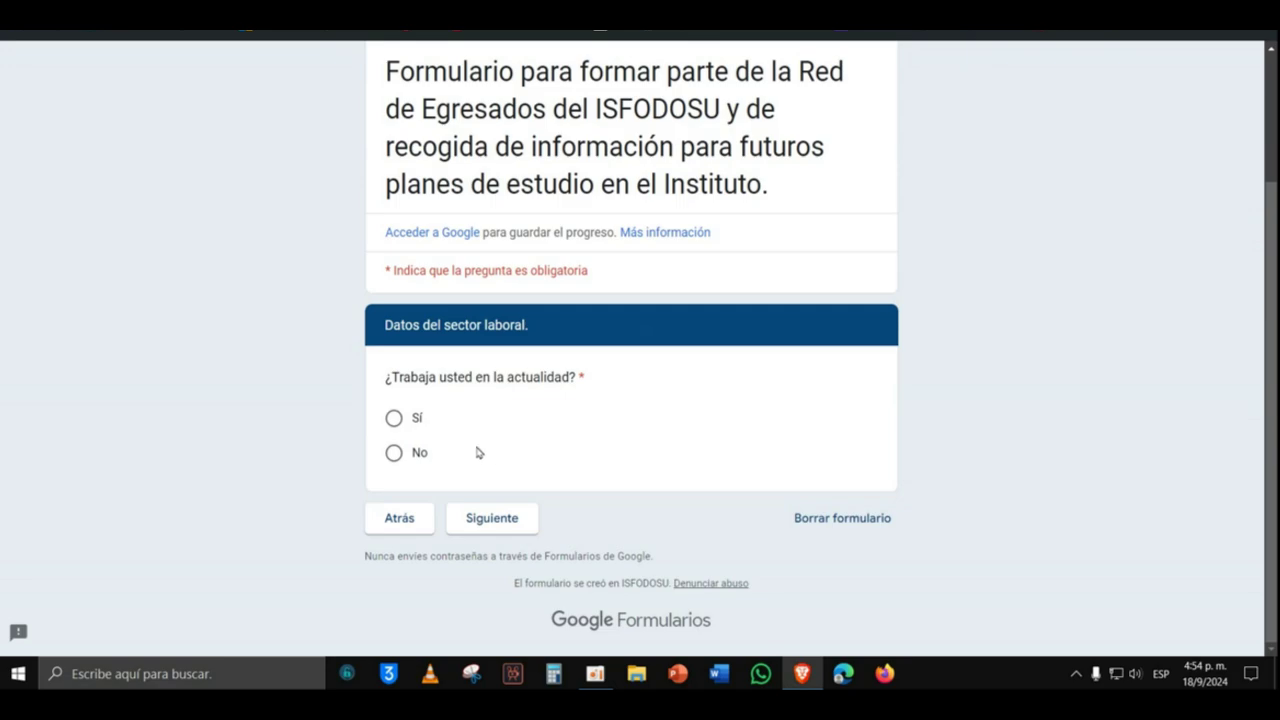
click(394, 418)
click(490, 518)
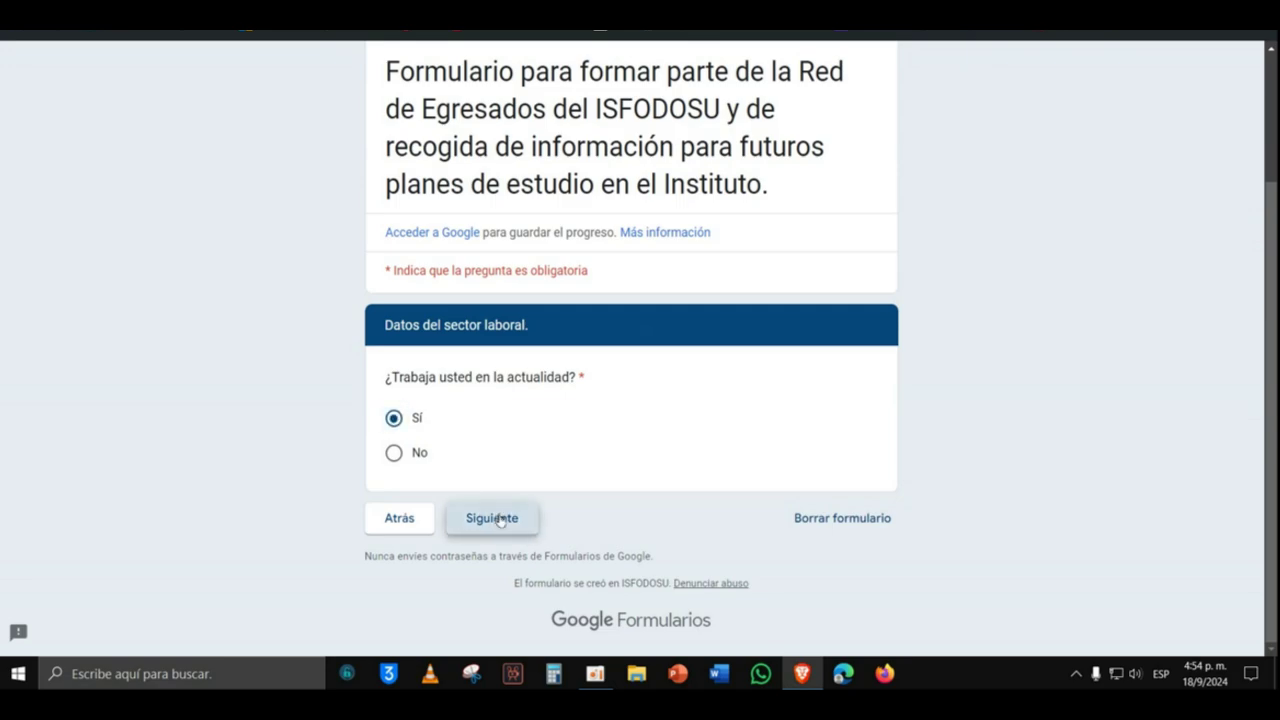
scroll(570, 465, down, 2)
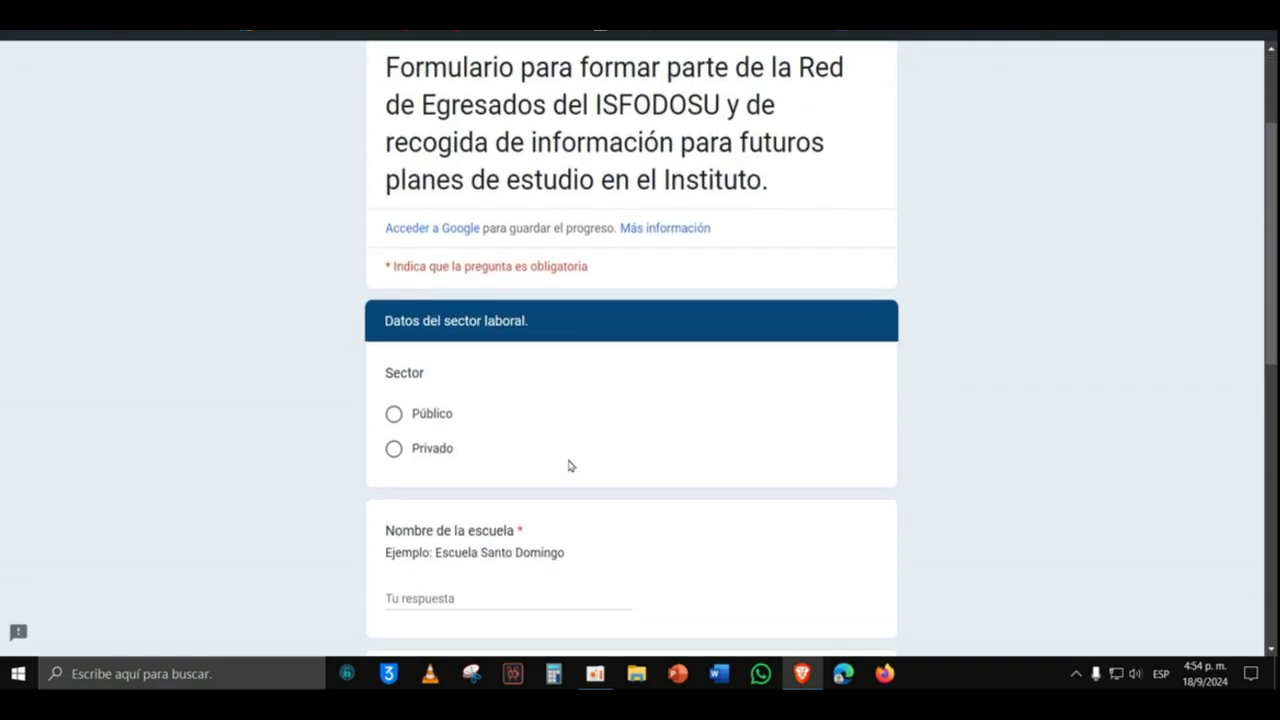
click(396, 451)
scroll(452, 440, down, 3)
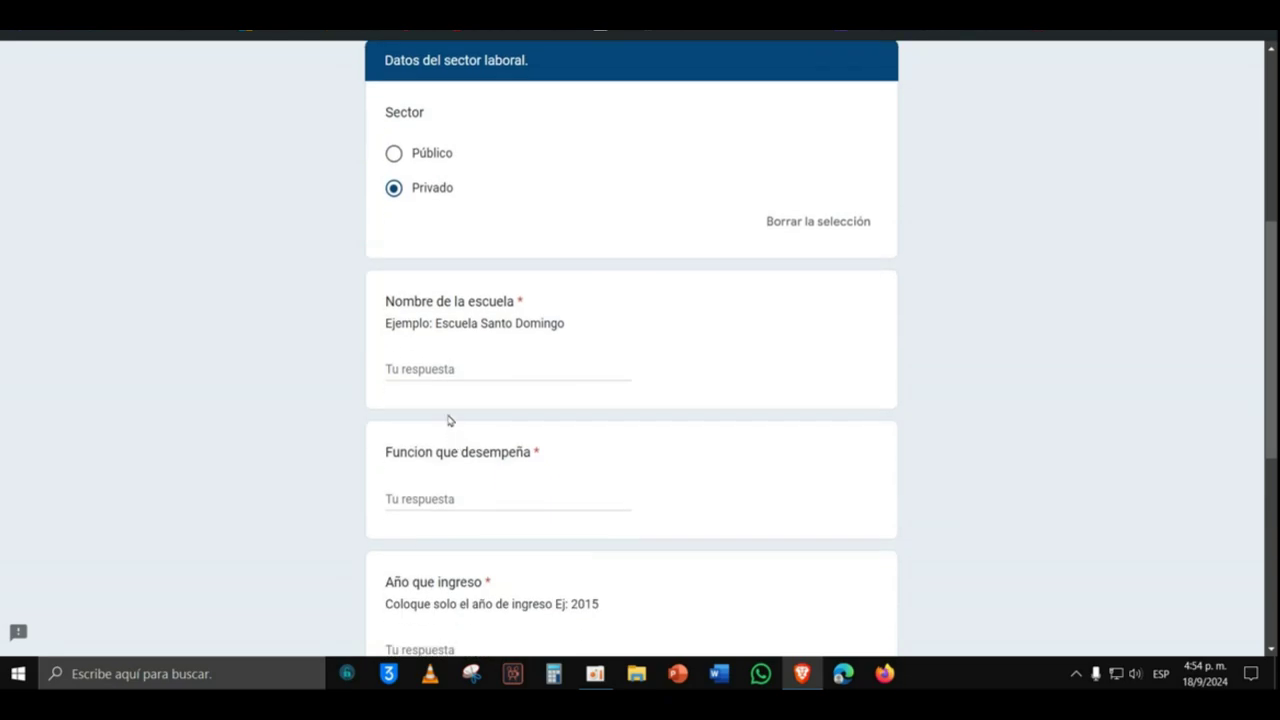
Step: Enter Colegio Blanca Nieves as school, Docente as role and 2024 as entry year
click(446, 369)
text(Colegio B)
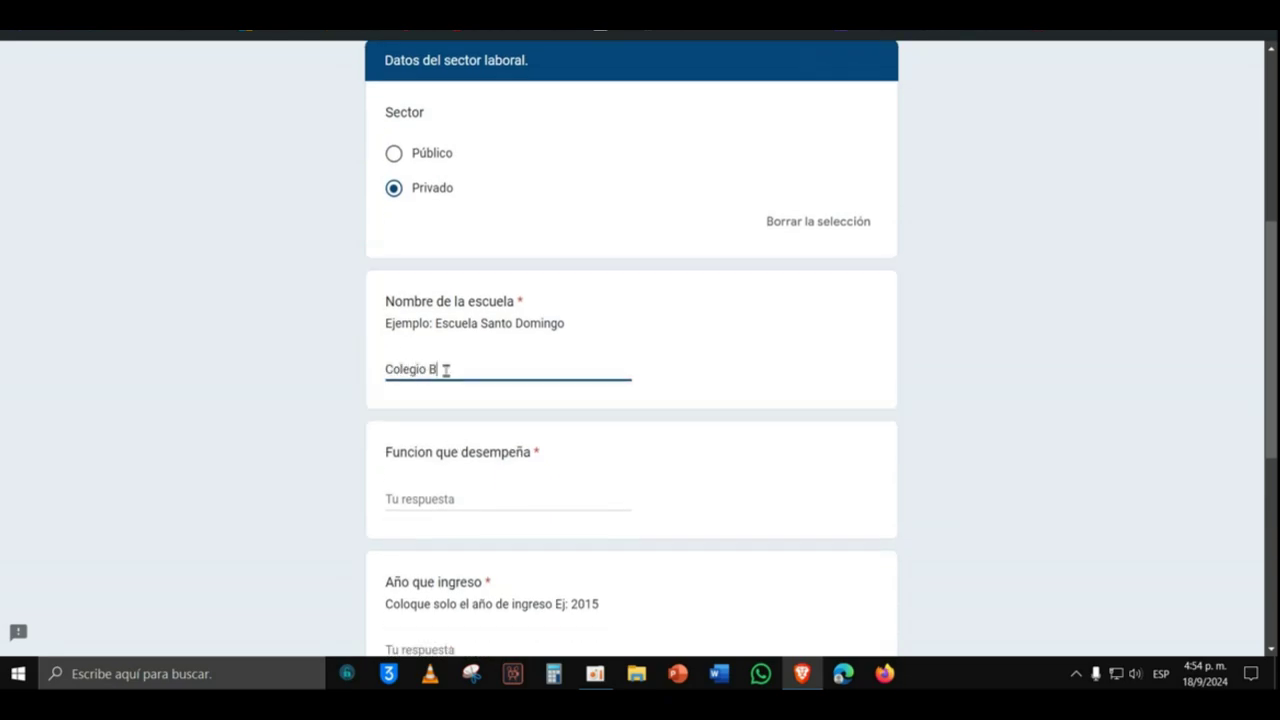
text(lanca Niu)
click(442, 497)
text(Docente)
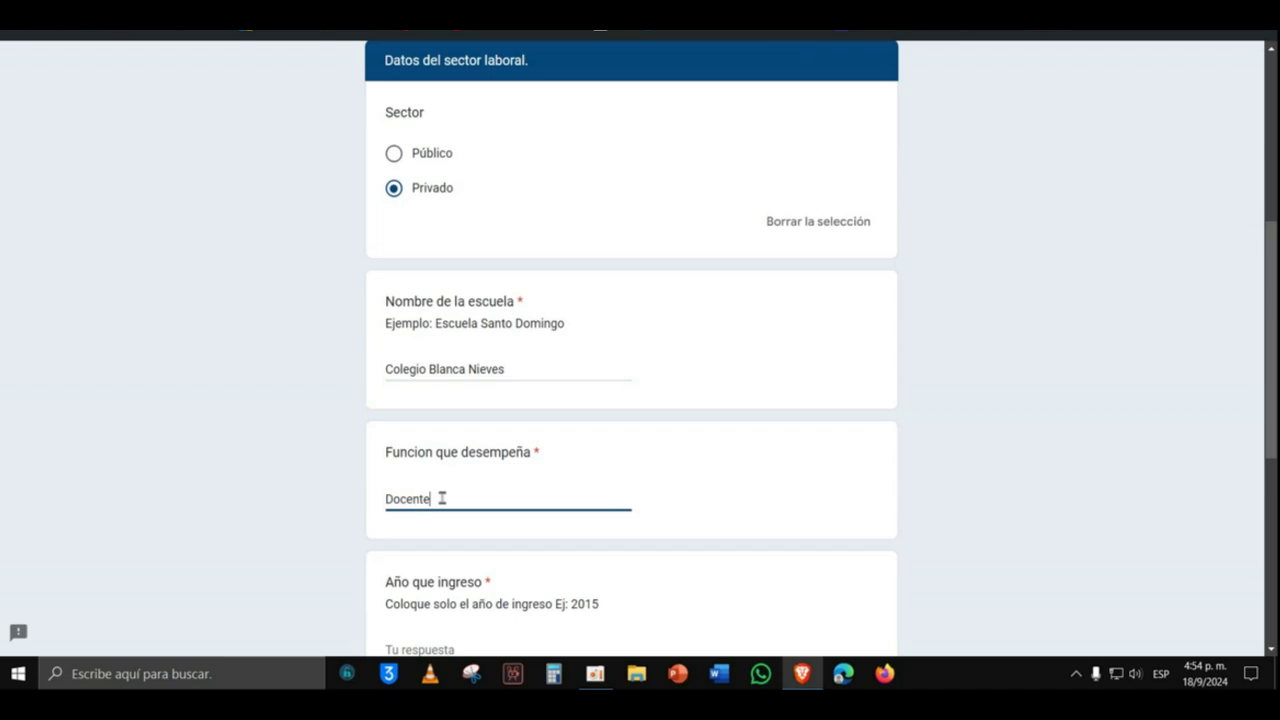
scroll(442, 497, down, 2)
click(447, 477)
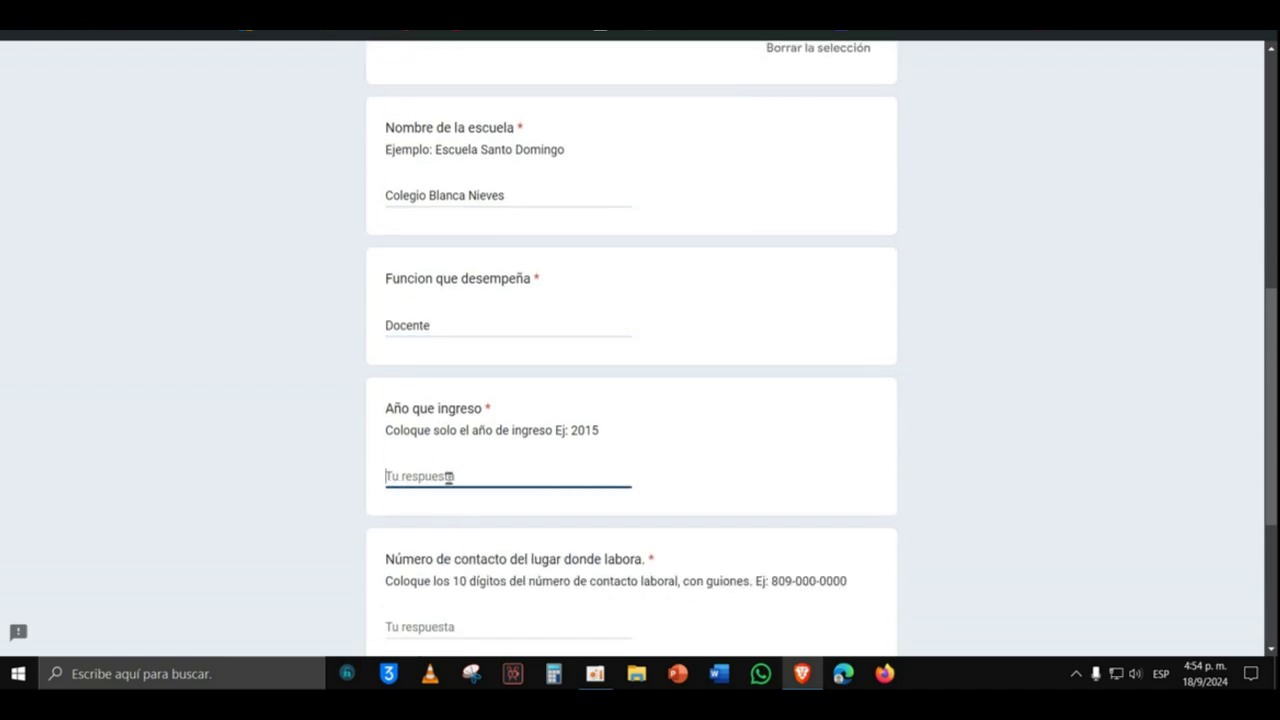
text(2024)
Step: Fill in the workplace contact phone number and the immediate supervisor's name
scroll(446, 477, down, 3)
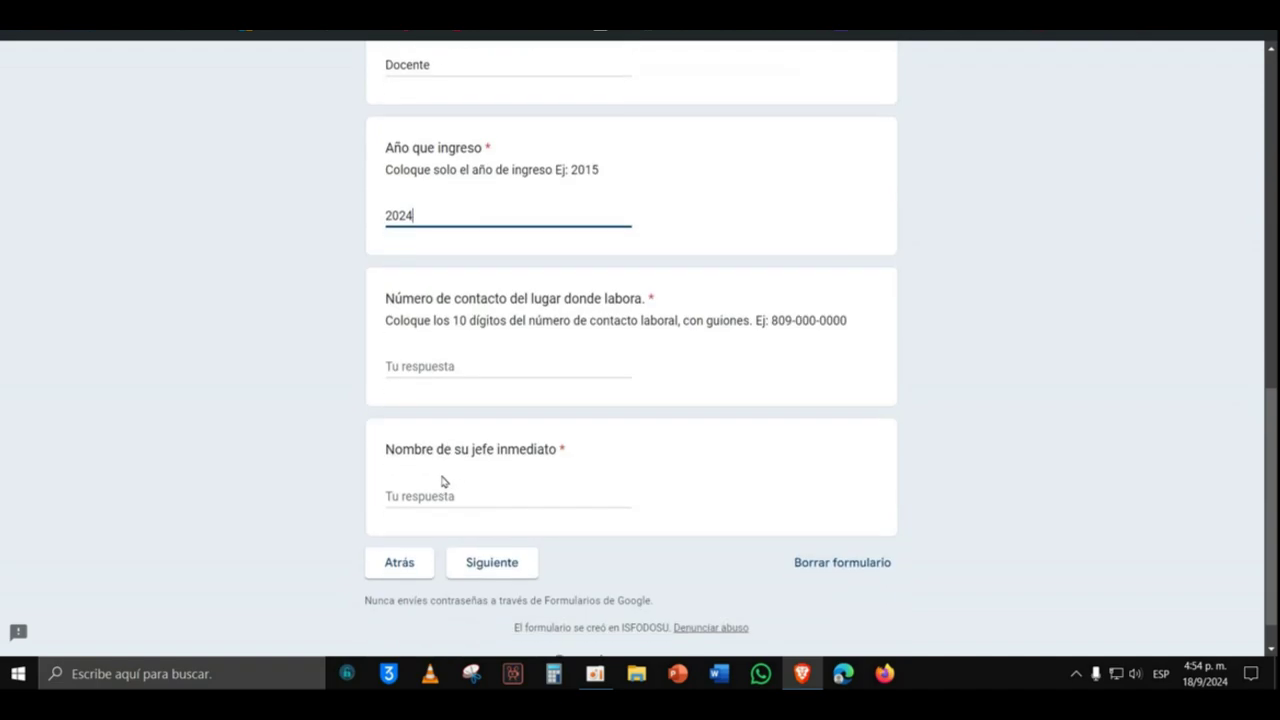
click(470, 369)
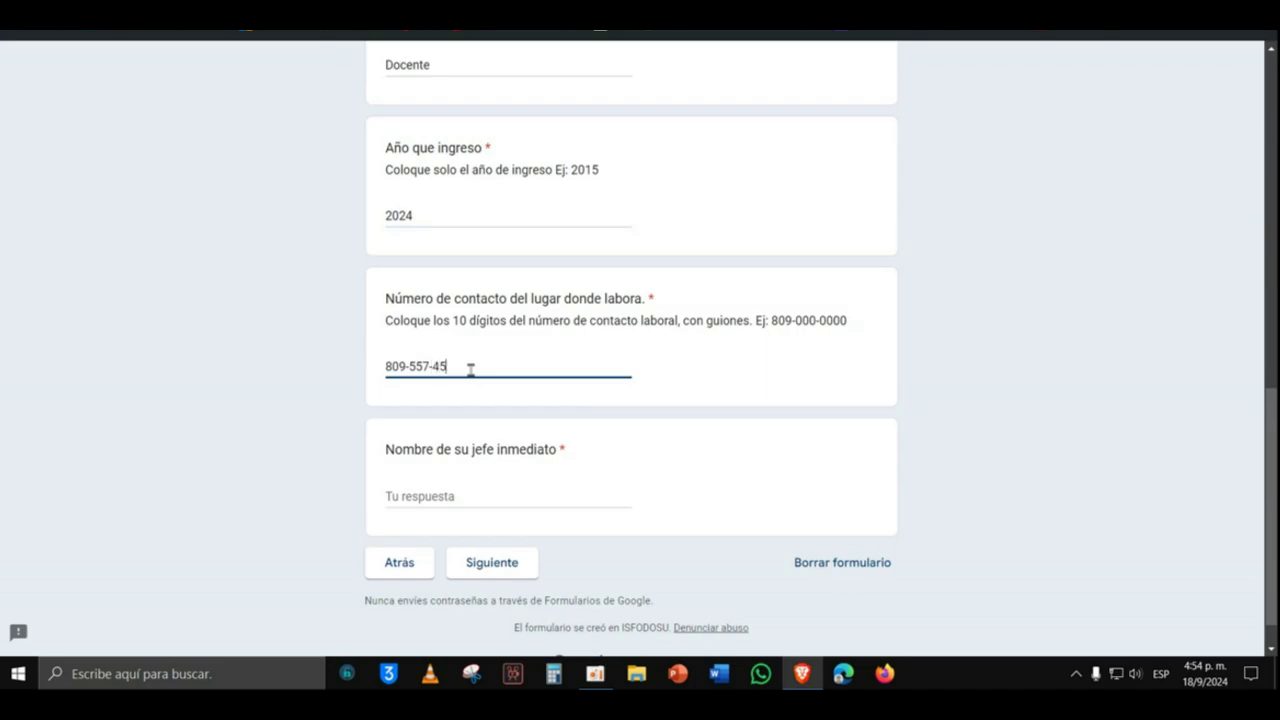
click(430, 492)
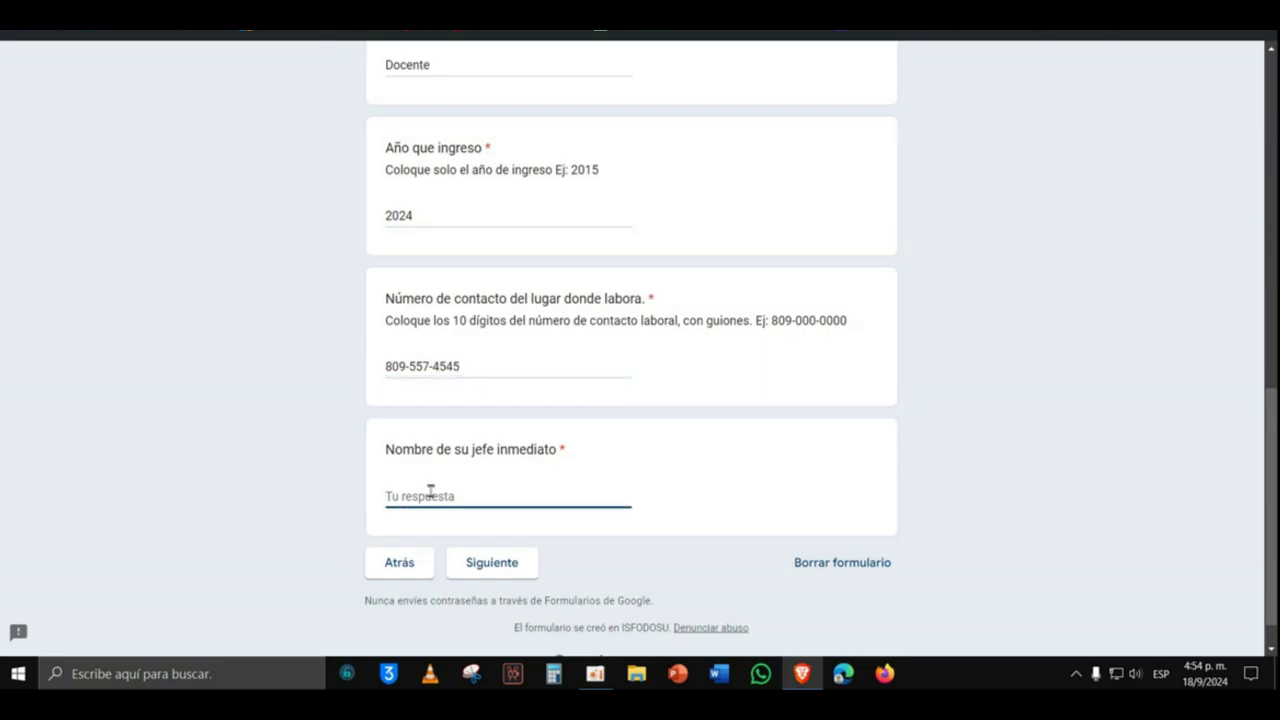
Step: Answer Sí to having studied at ISFODOSU and to finishing degree studies
click(501, 567)
scroll(550, 468, down, 2)
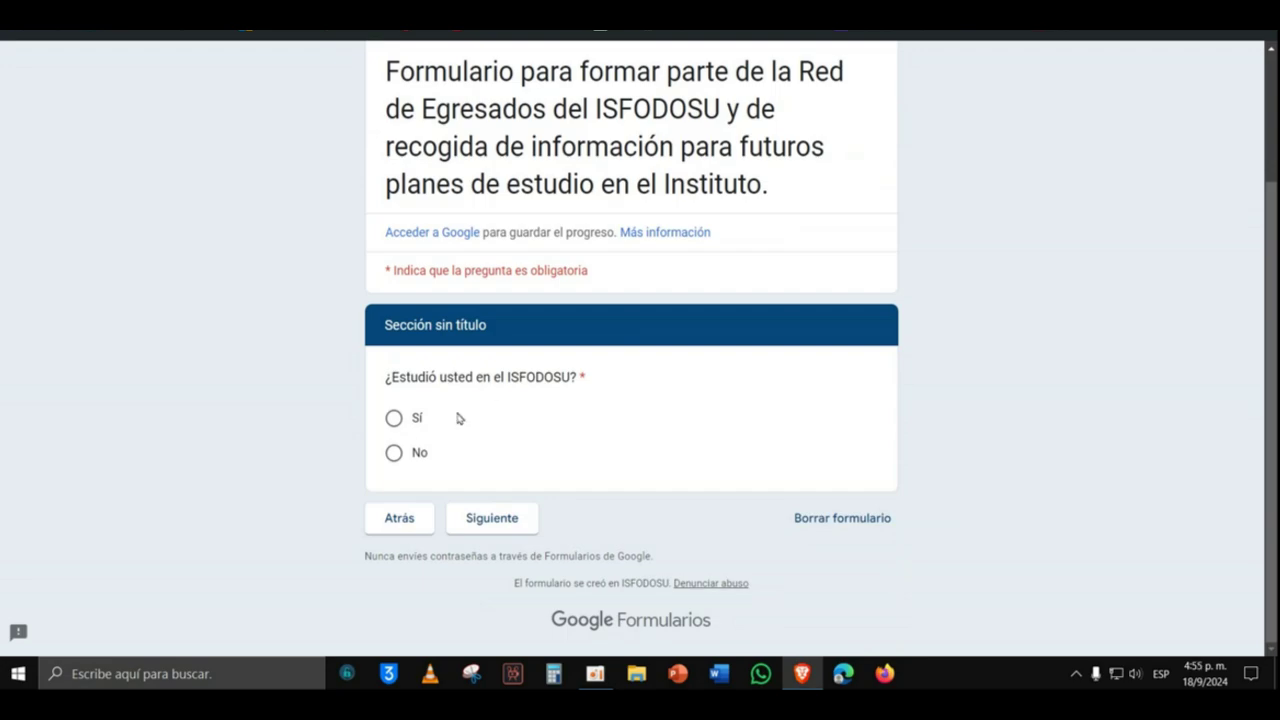
click(393, 418)
click(483, 525)
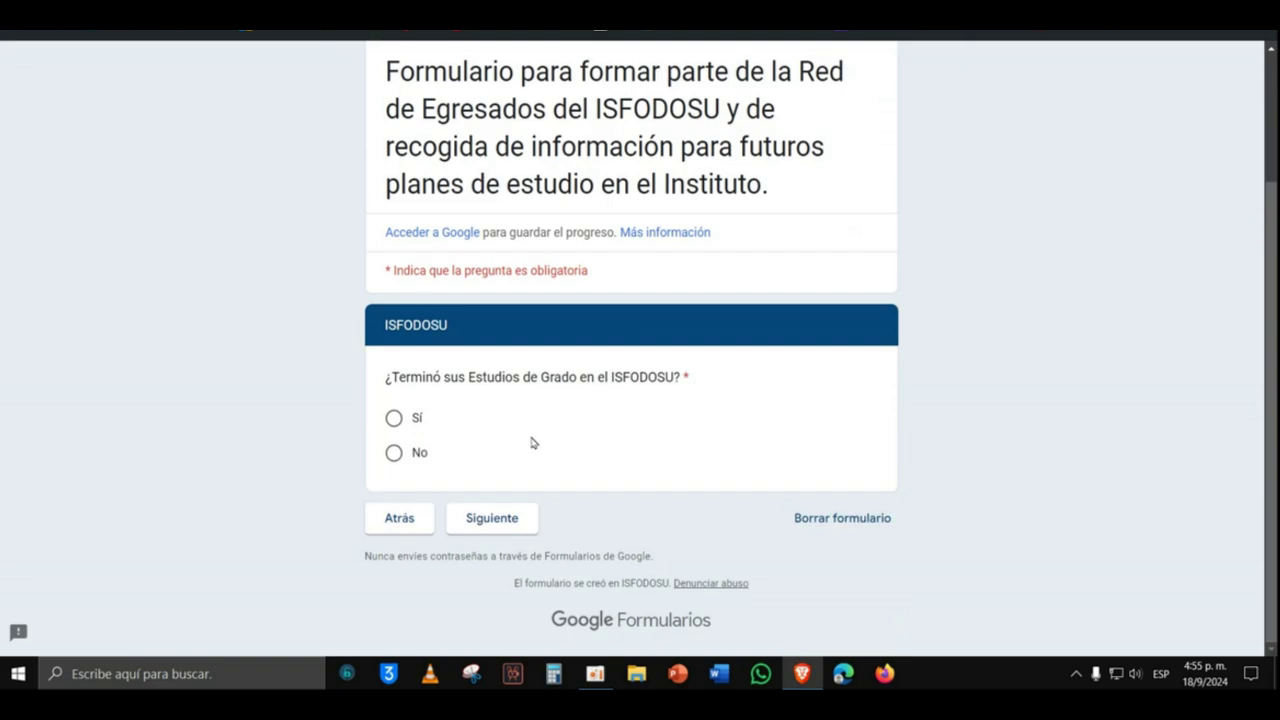
click(396, 423)
click(496, 530)
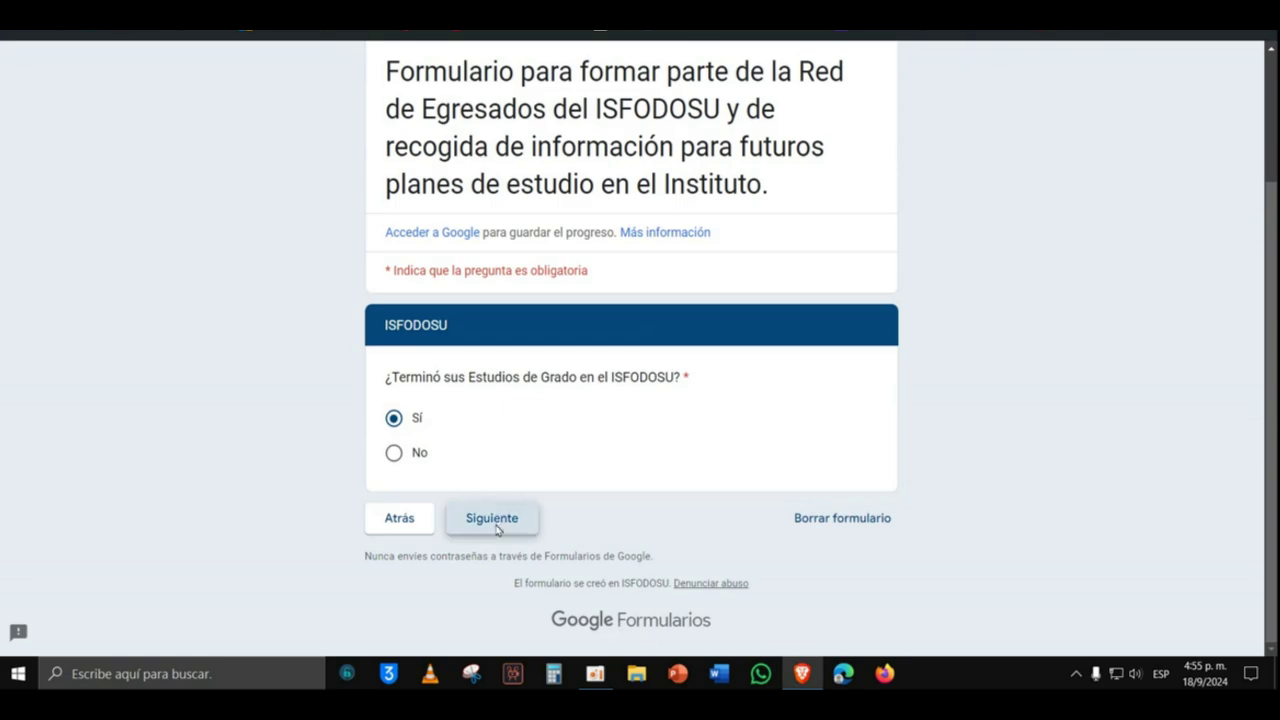
Step: Tick Licenciatura en Educación Física as the degree
scroll(545, 473, down, 3)
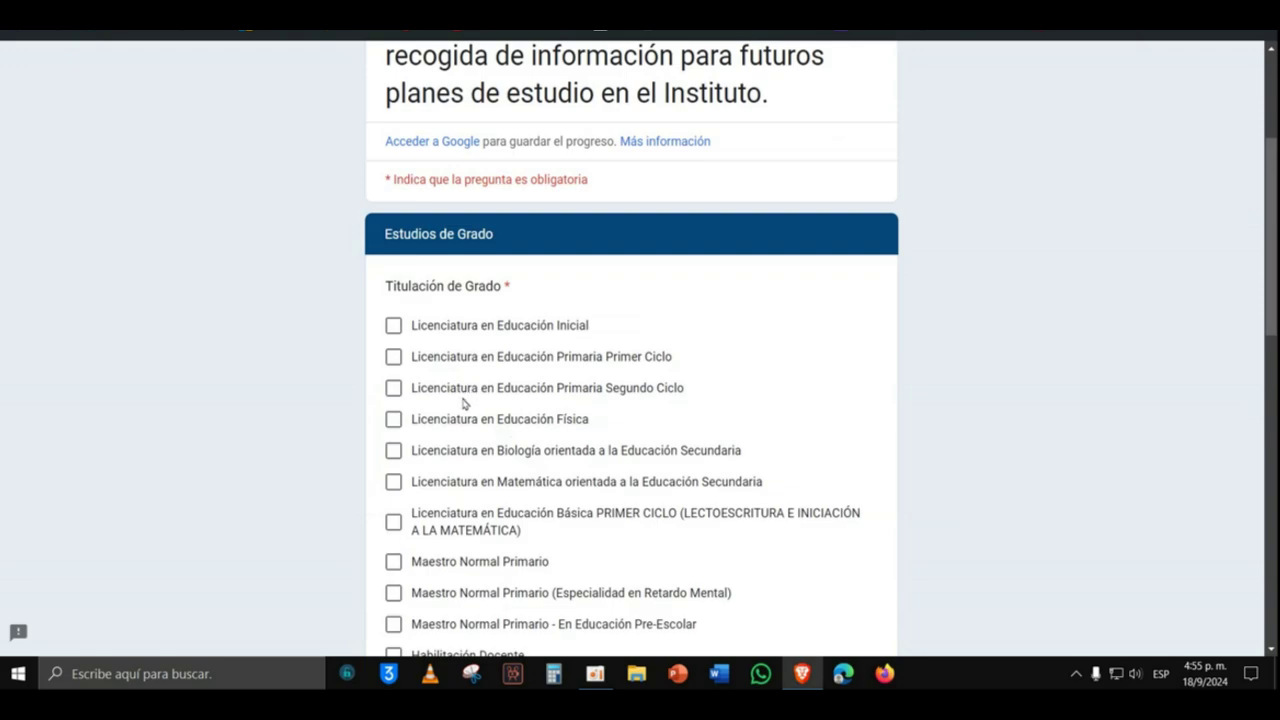
scroll(458, 405, down, 1)
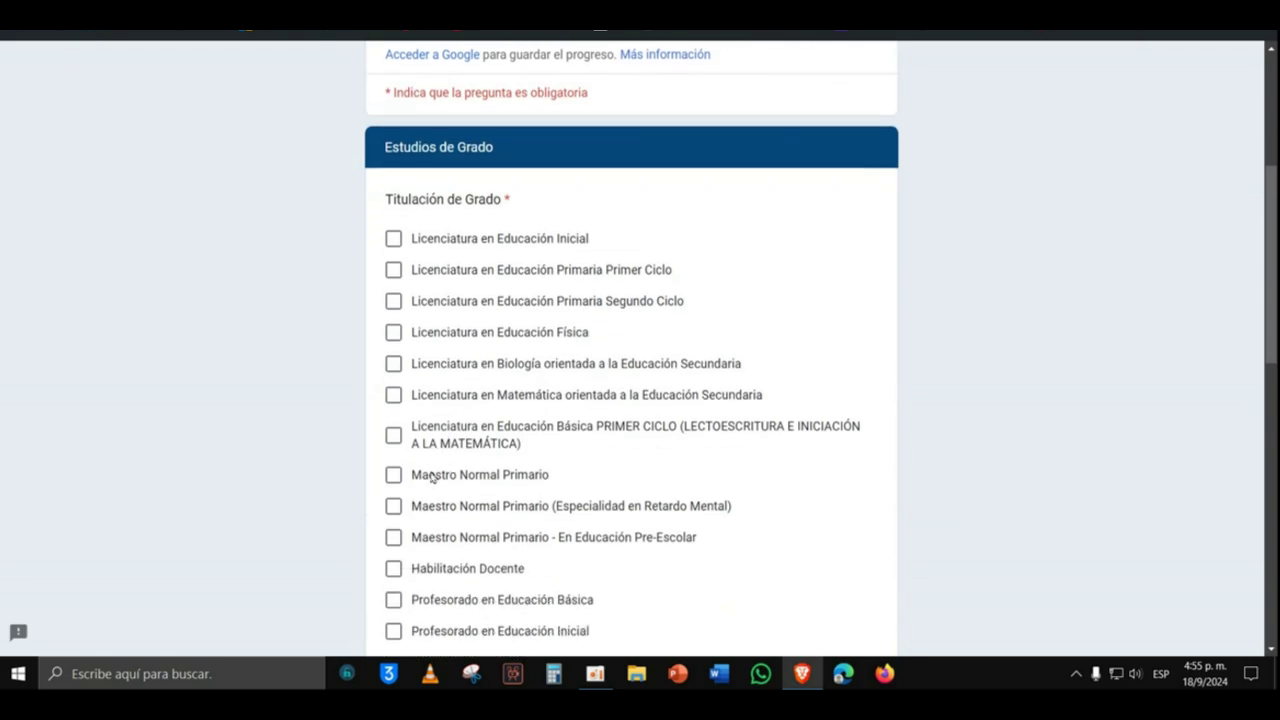
scroll(416, 433, down, 2)
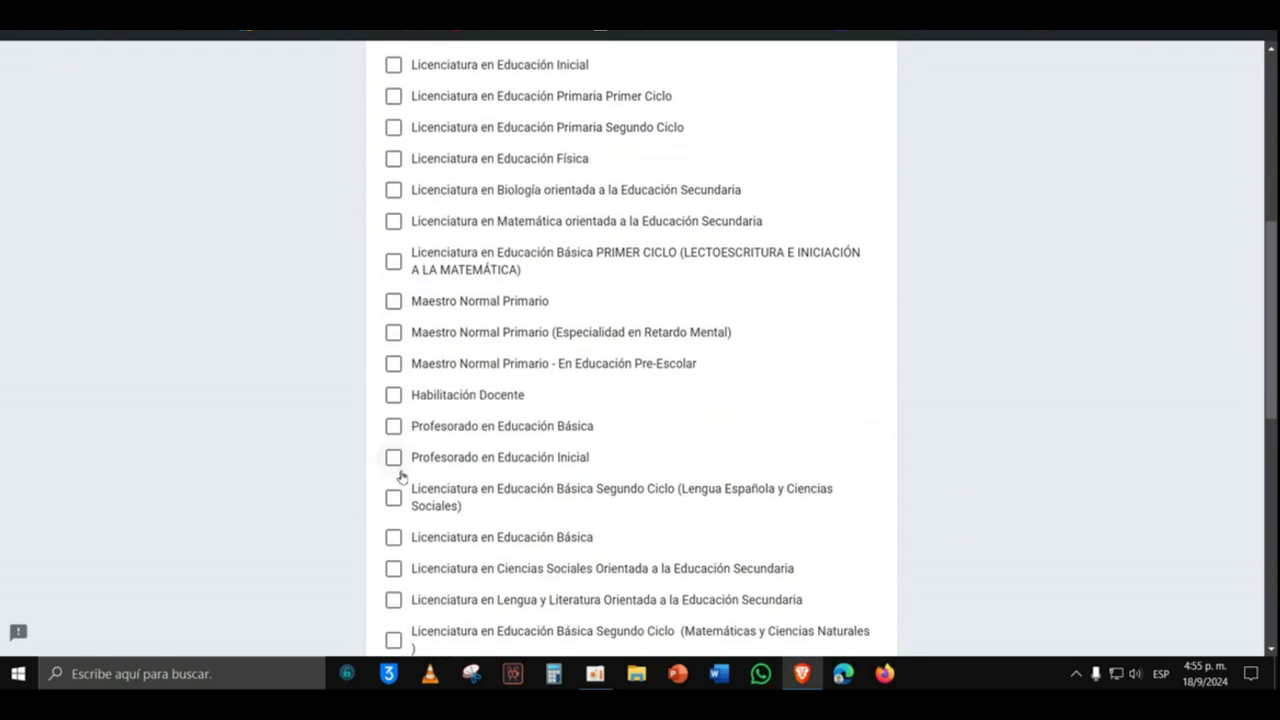
scroll(400, 330, down, 2)
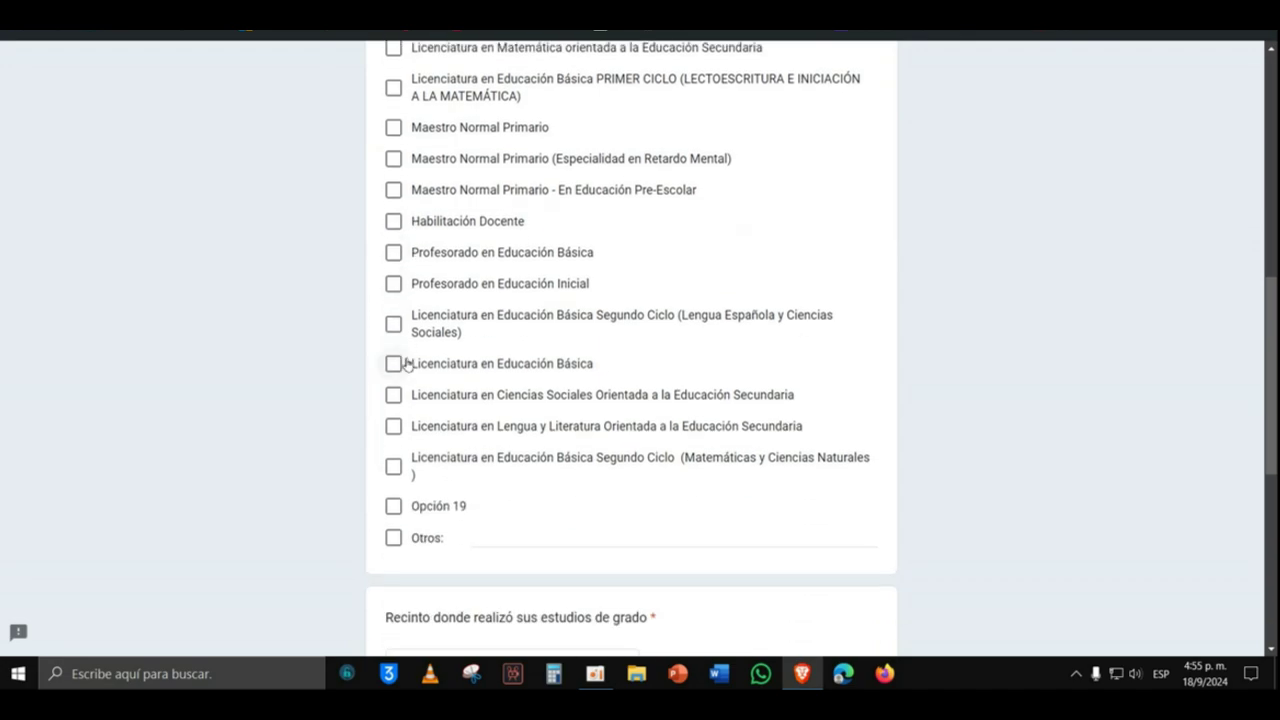
scroll(396, 460, down, 1)
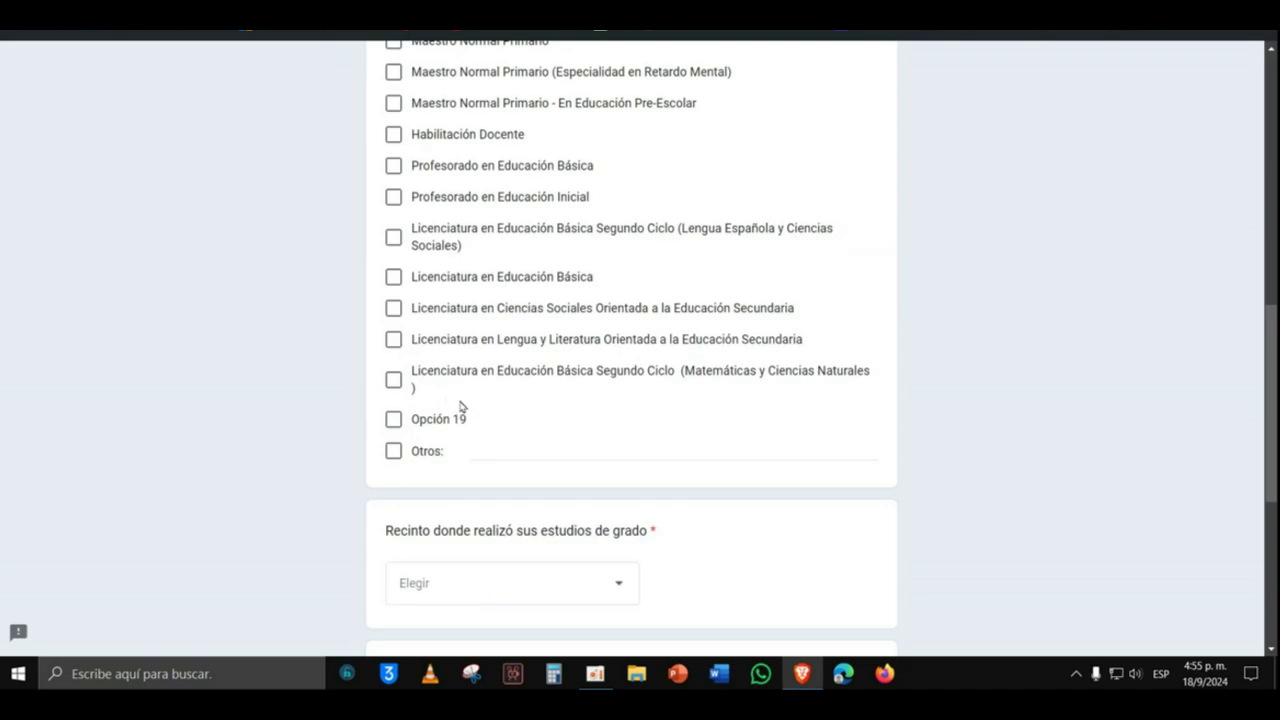
click(477, 449)
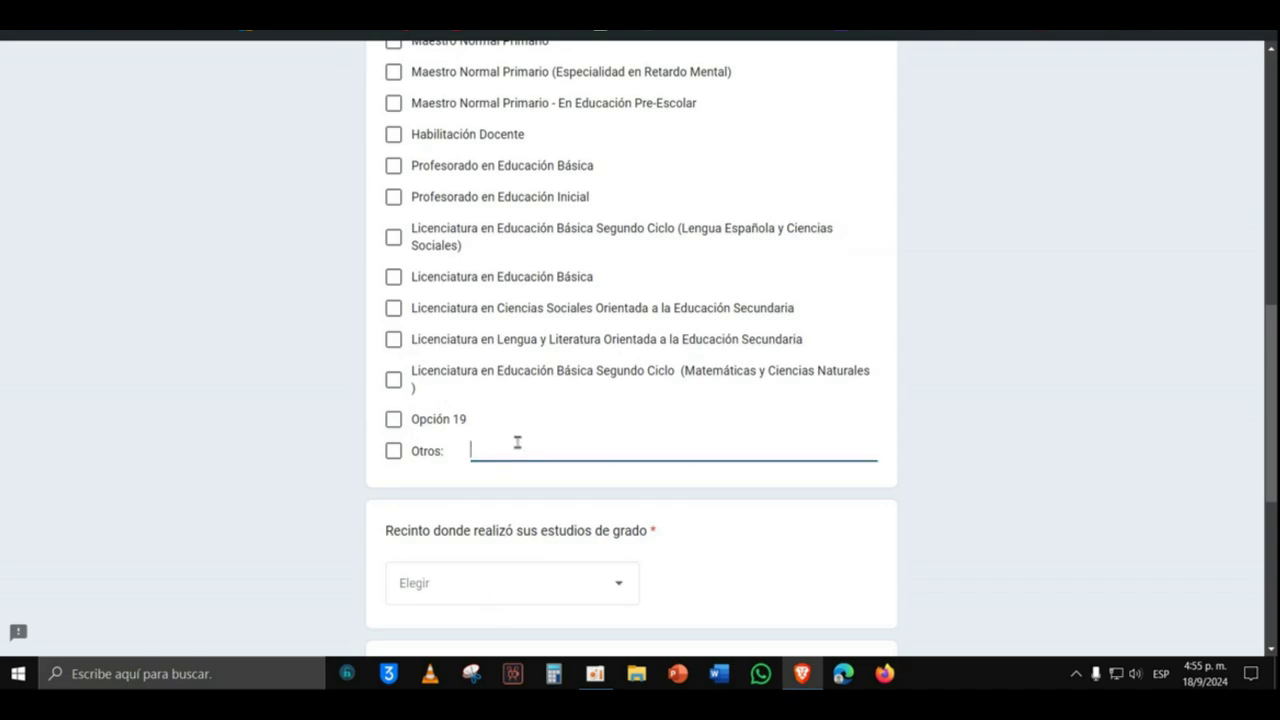
scroll(426, 360, up, 4)
click(393, 245)
Step: Select Recinto Urania Montás as the degree campus
scroll(444, 271, down, 1)
scroll(443, 271, down, 4)
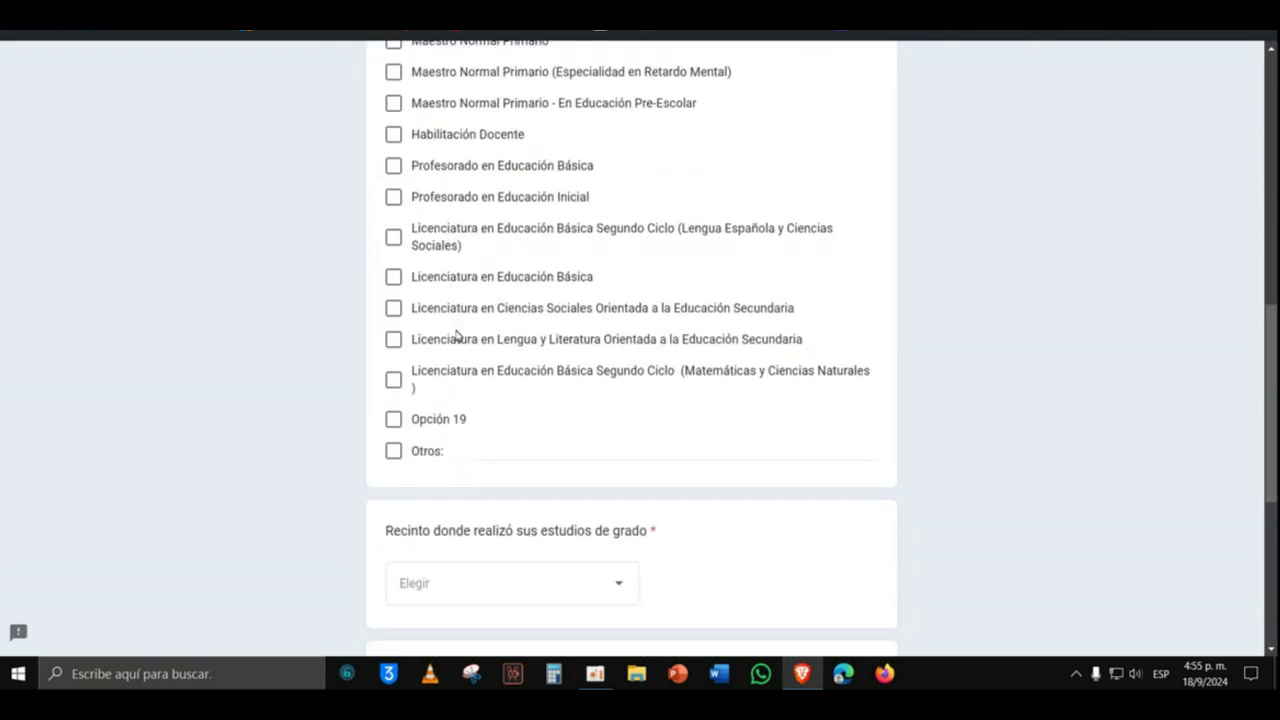
click(594, 409)
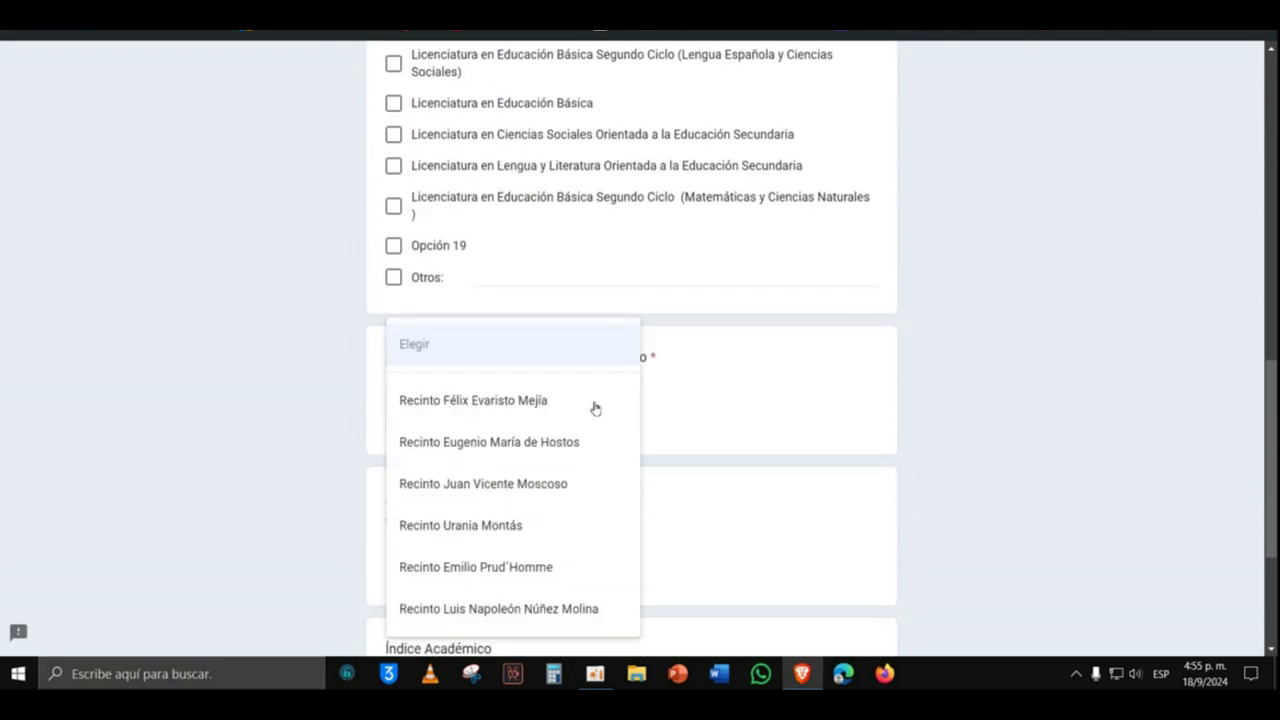
click(500, 526)
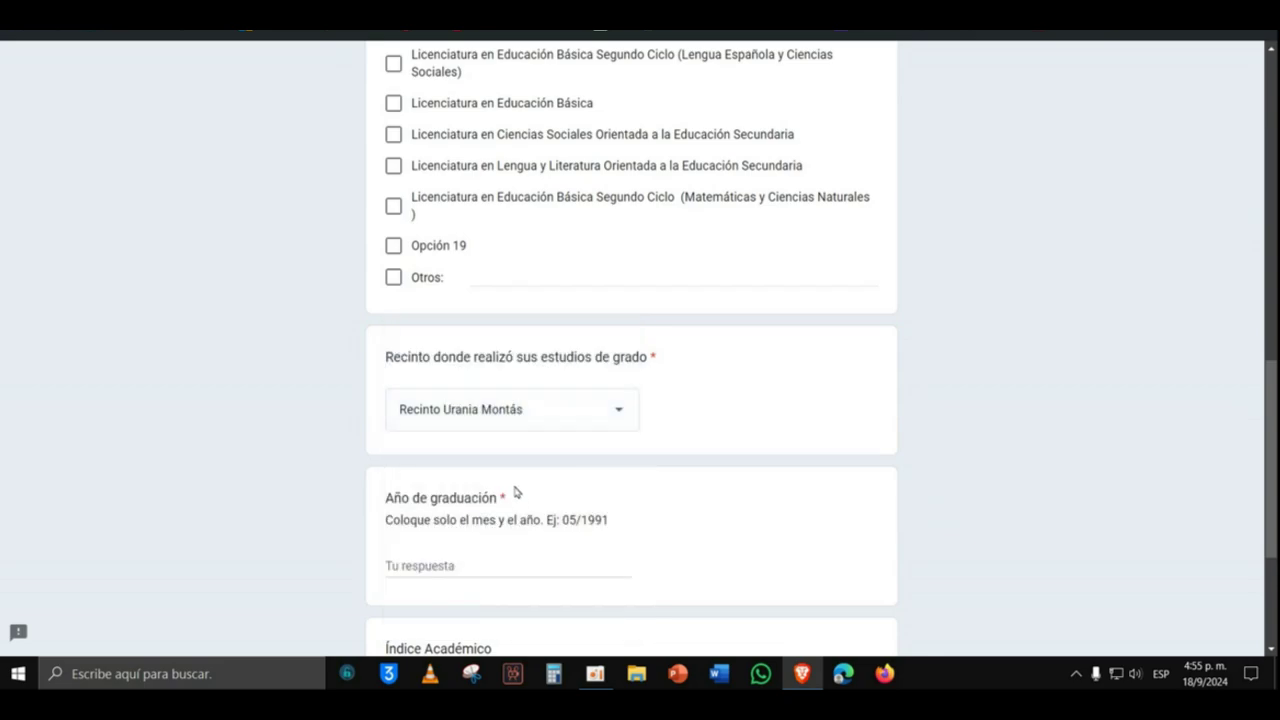
click(563, 414)
click(529, 410)
Step: Enter graduation date 10/2024 and academic index 3.5, then continue
scroll(607, 403, down, 2)
click(516, 394)
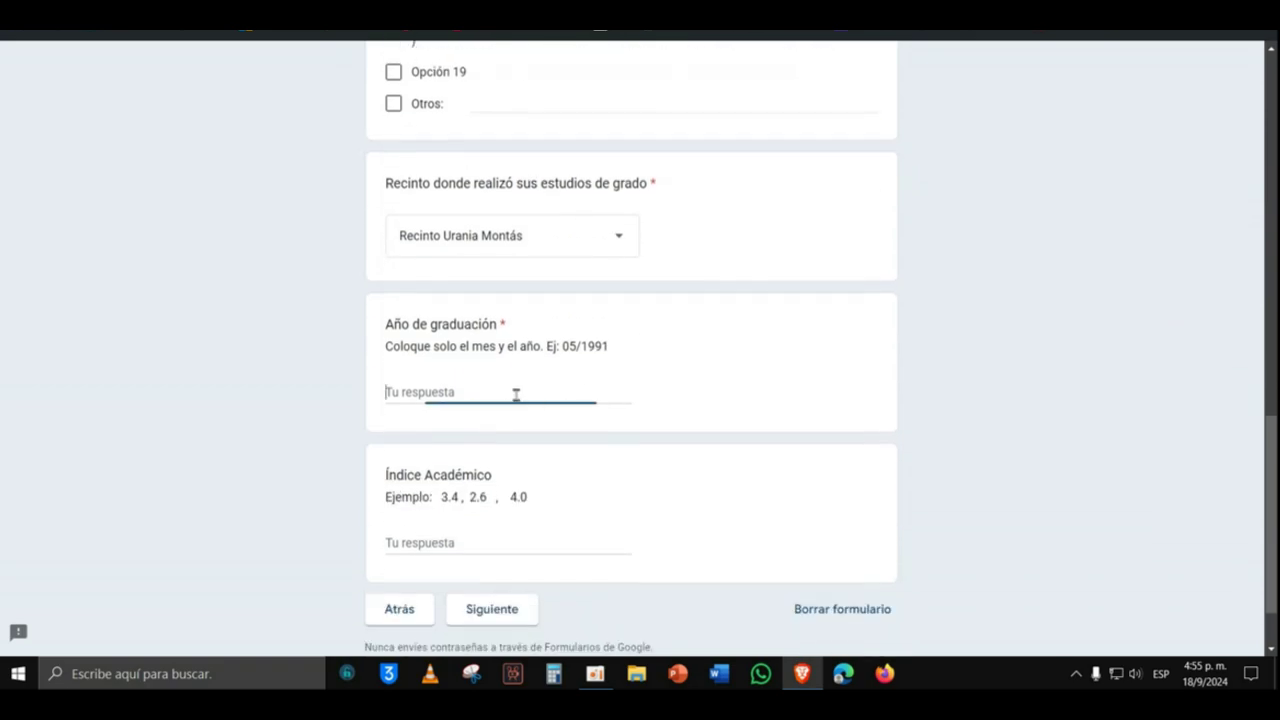
text(202)
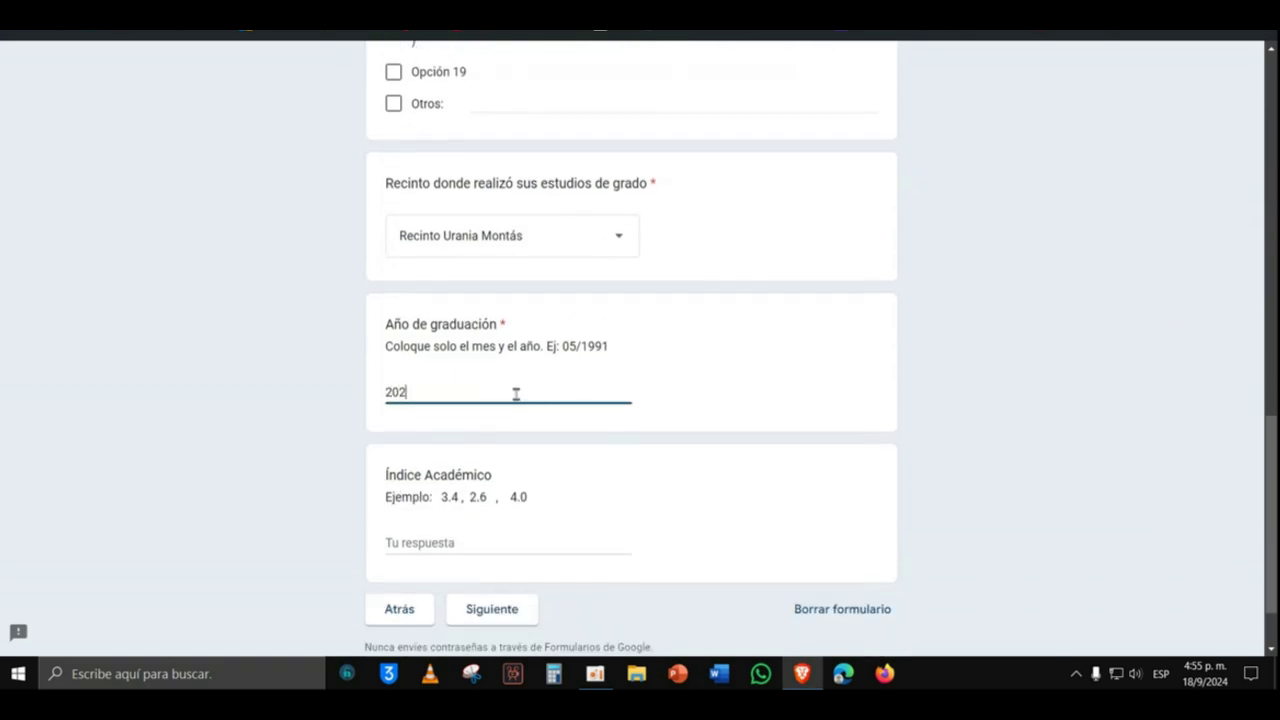
scroll(512, 388, down, 1)
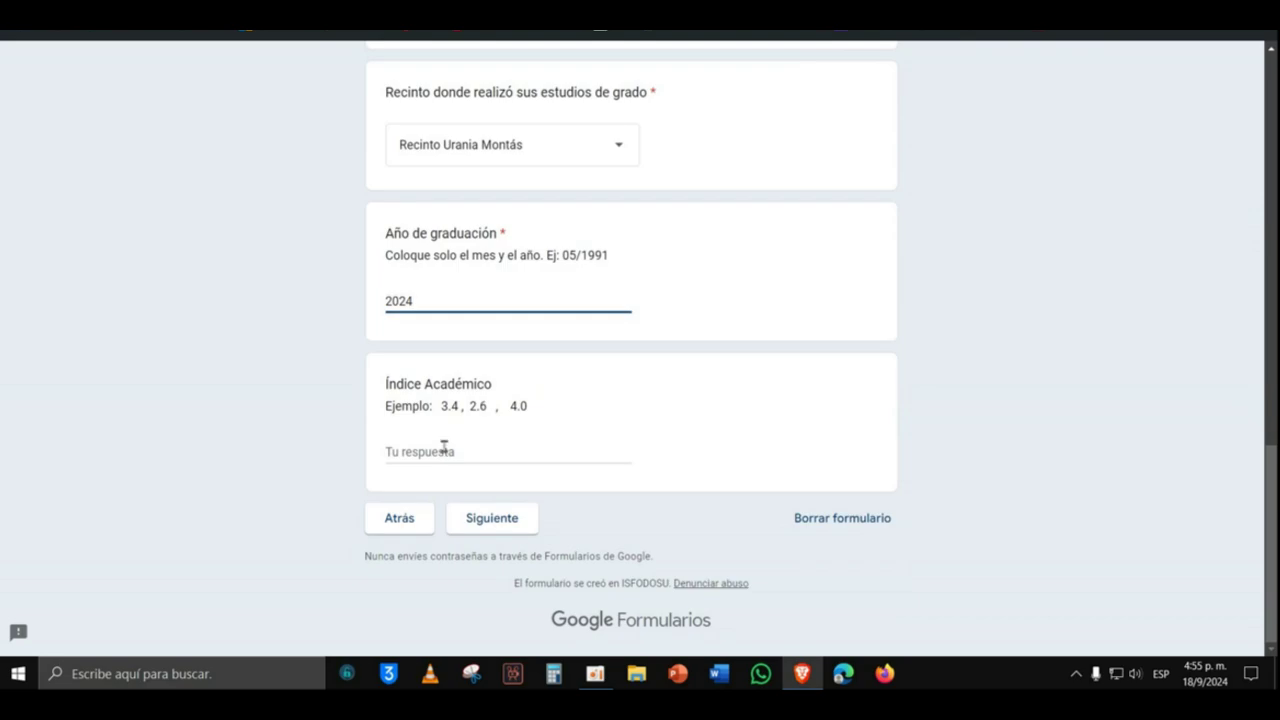
click(443, 451)
click(451, 287)
click(449, 303)
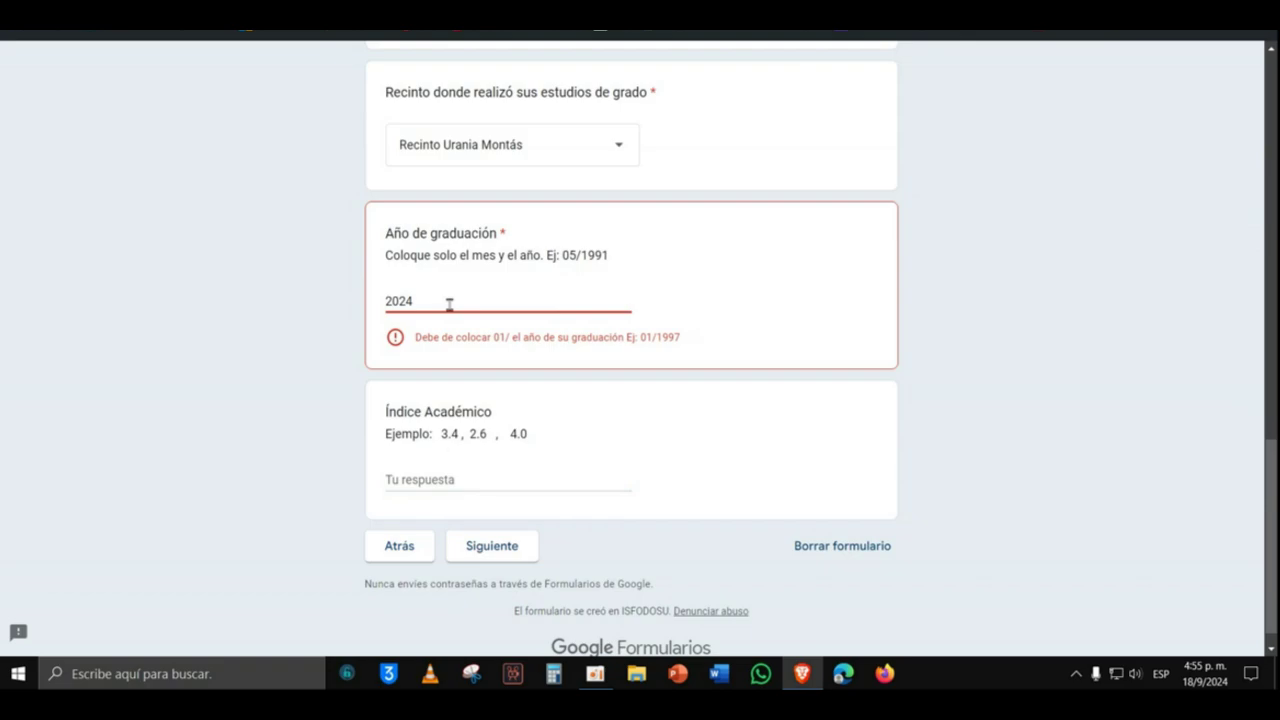
text(10/)
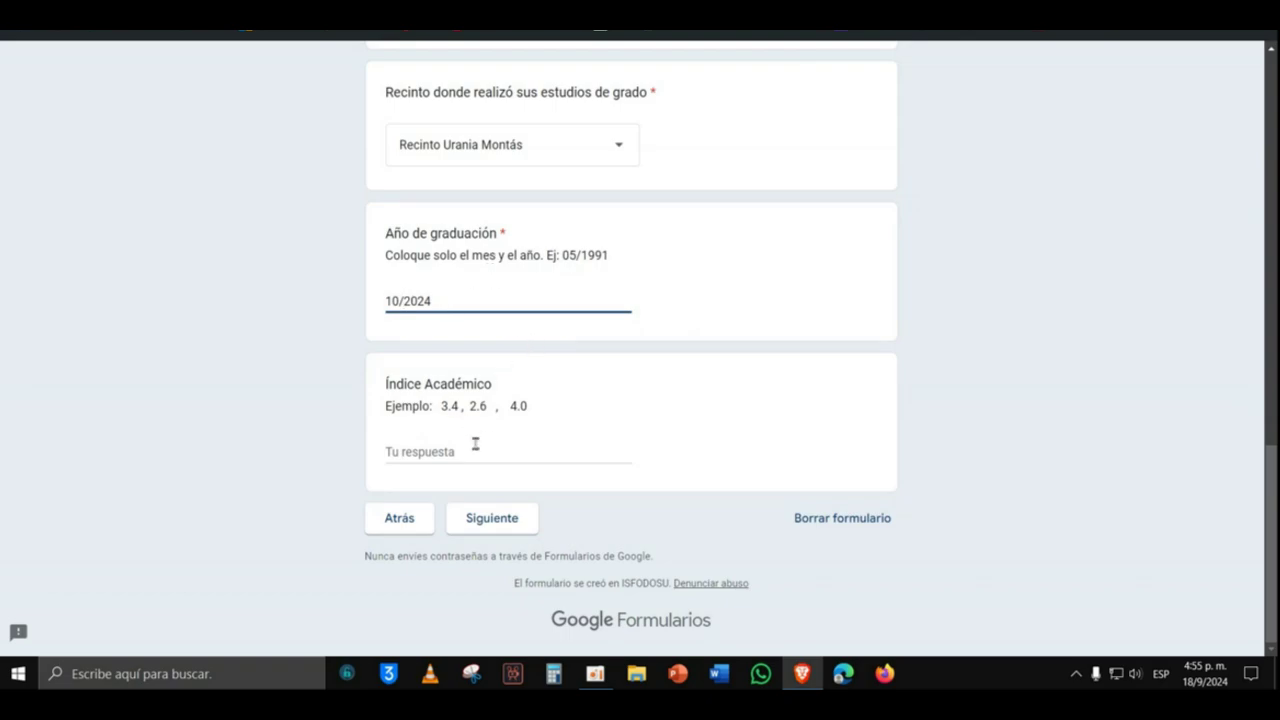
click(447, 451)
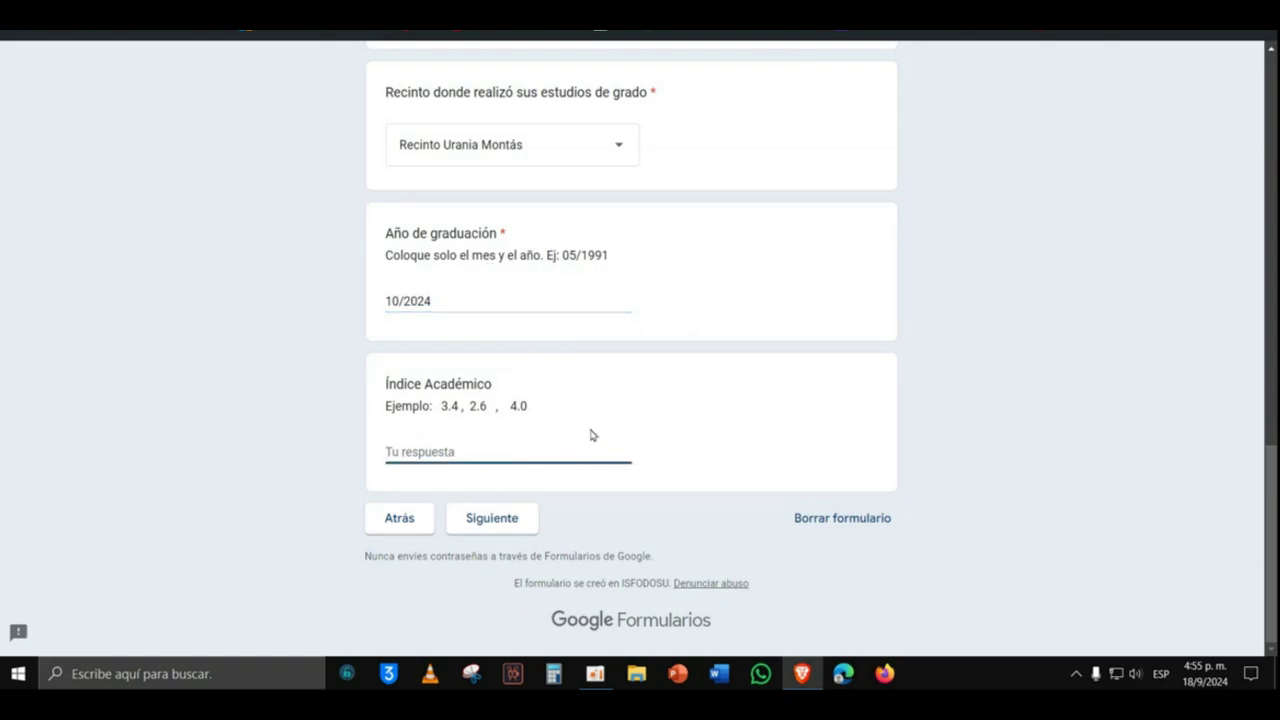
text(3.5)
click(526, 528)
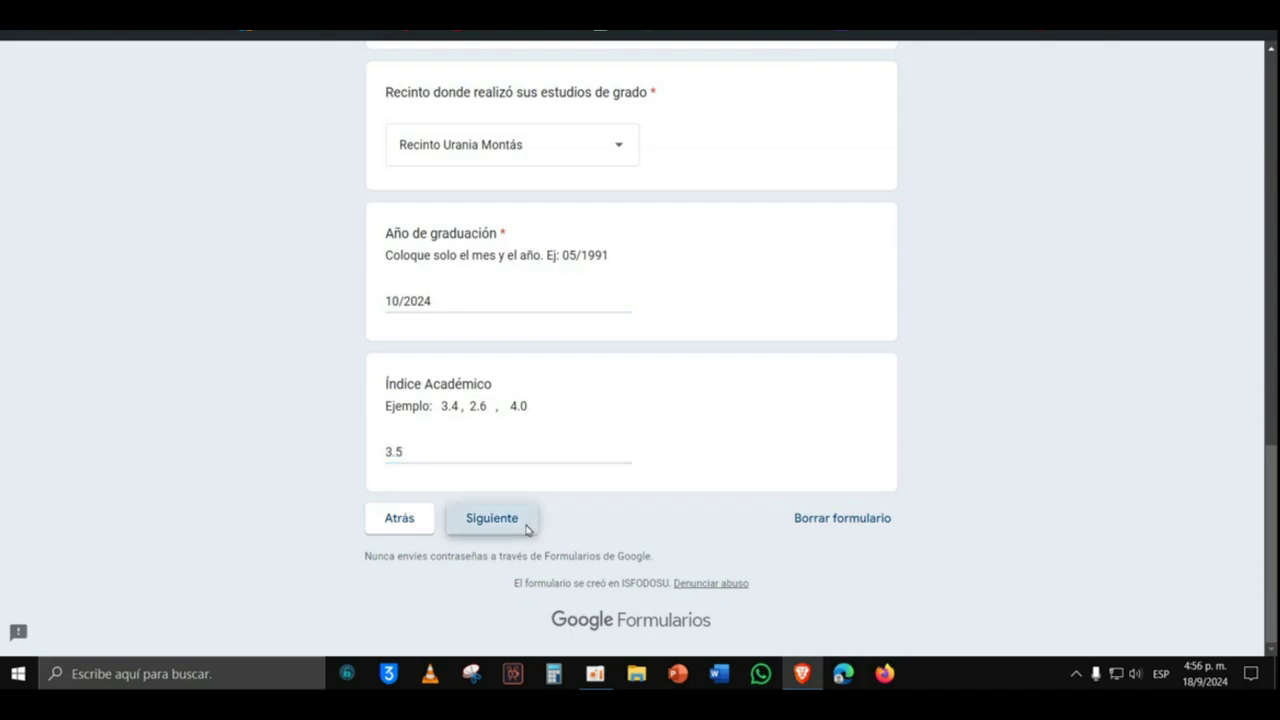
Step: Answer Sí to having done speciality studies and continue
scroll(572, 460, down, 2)
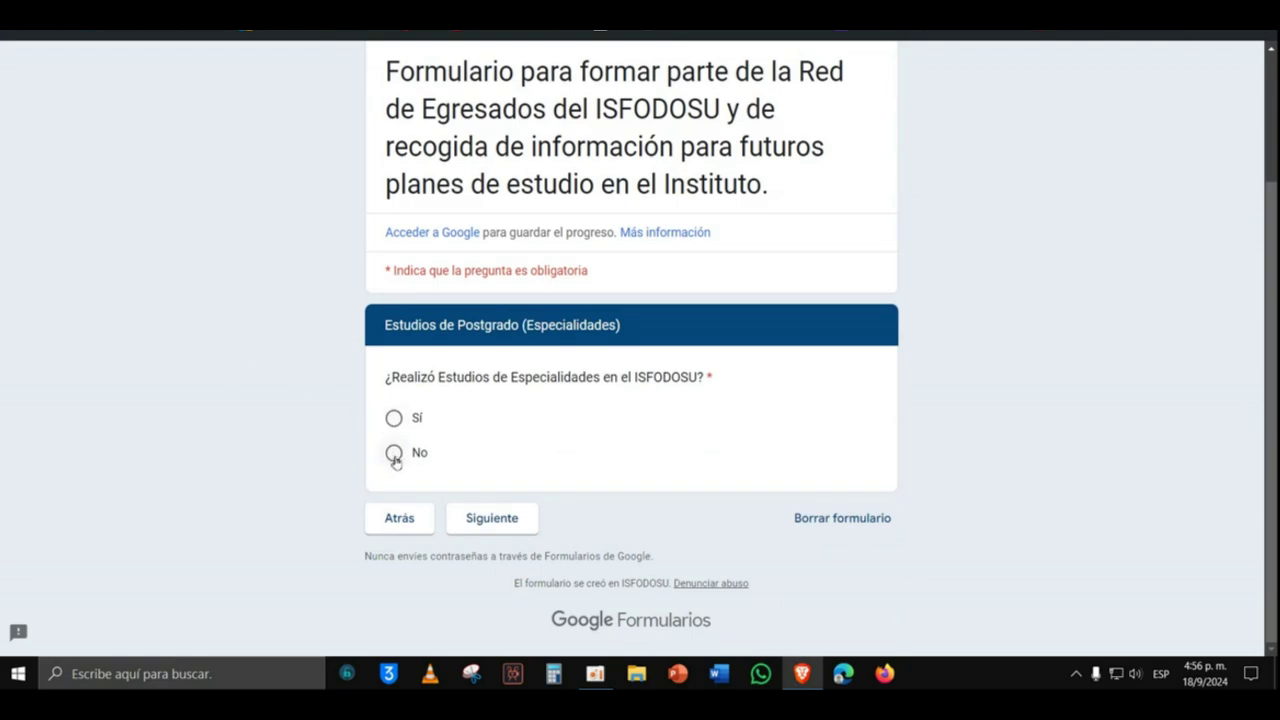
click(394, 418)
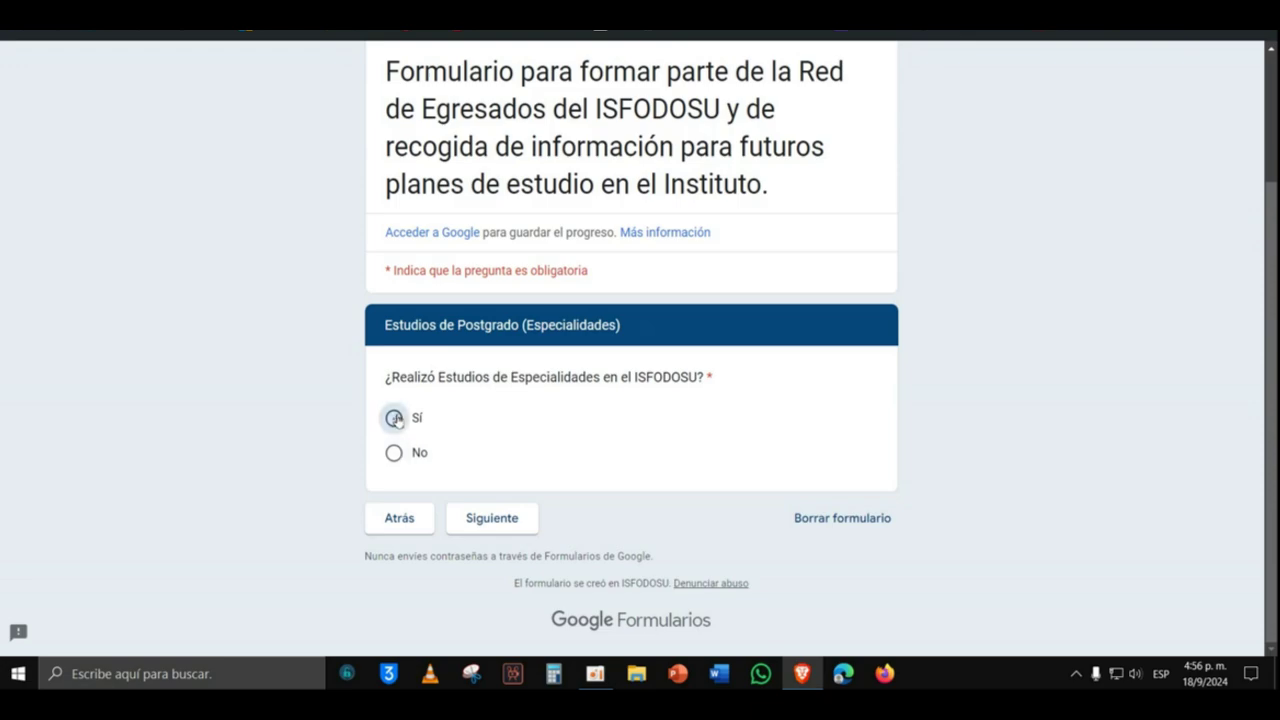
click(508, 517)
Step: Choose the Ciencias de la Naturaleza speciality, Recinto Urania Montás and graduation date 10/2024
scroll(570, 435, down, 3)
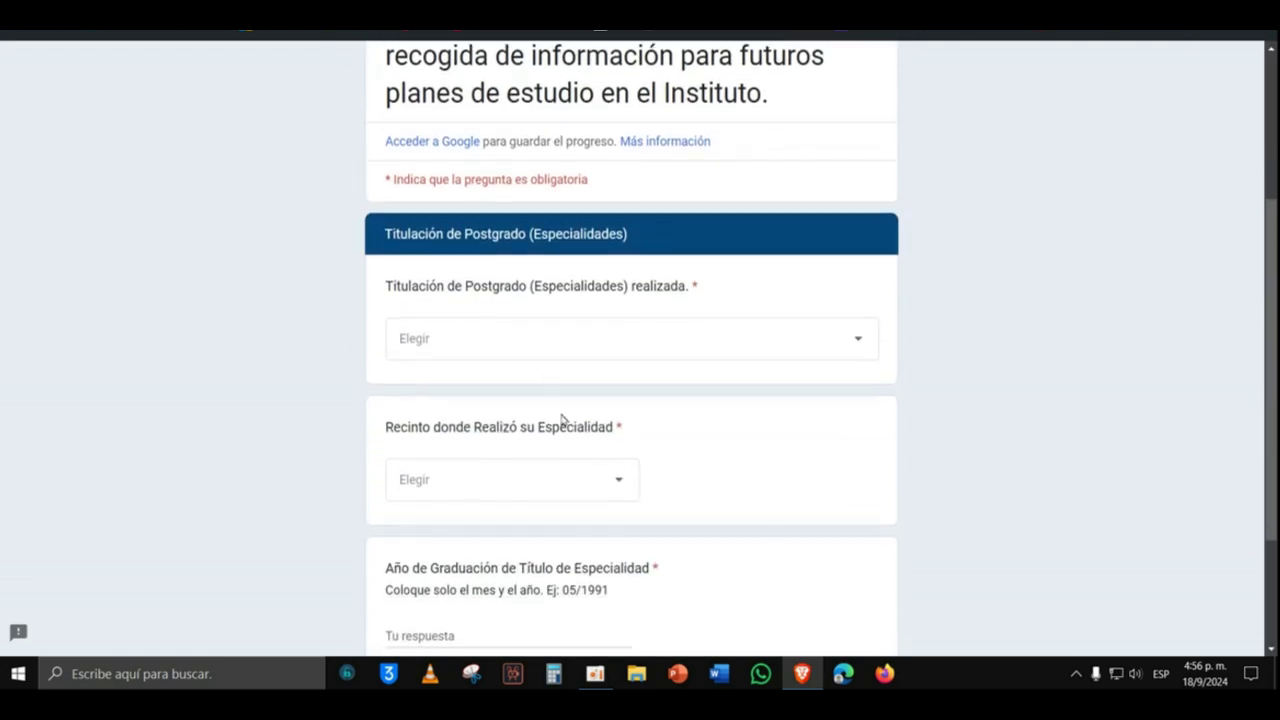
click(538, 358)
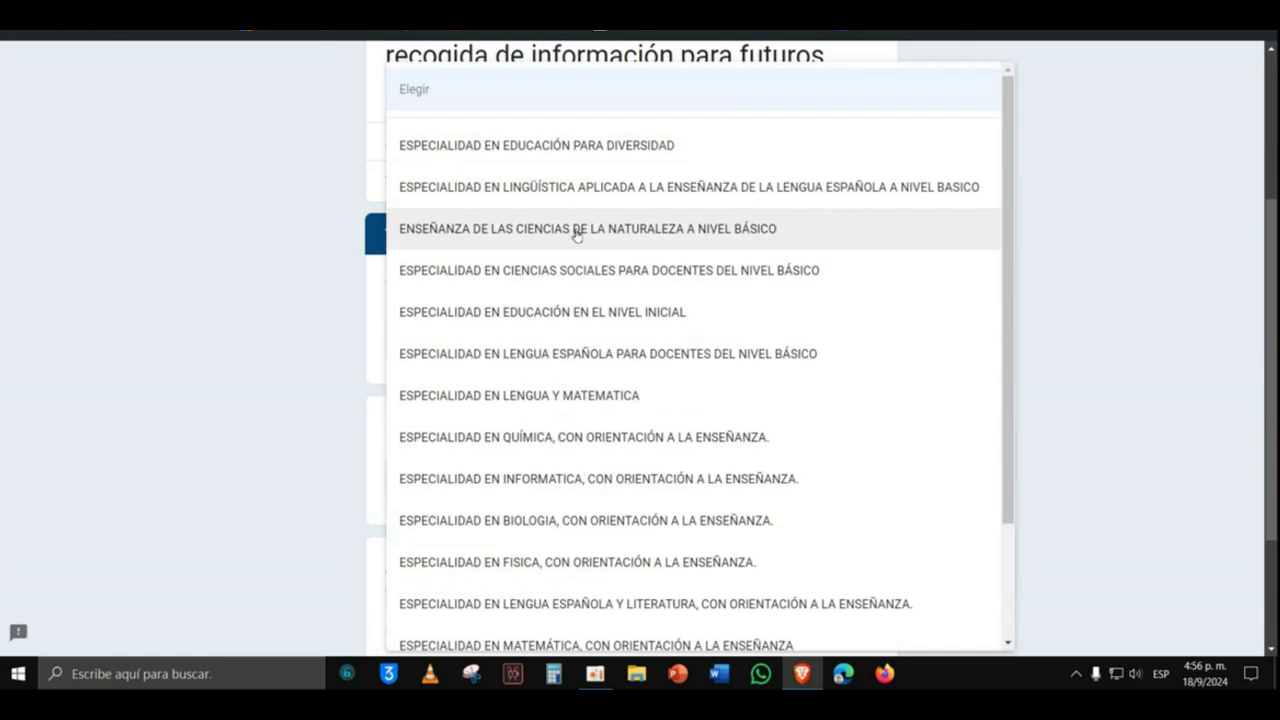
click(578, 228)
scroll(594, 381, down, 1)
click(590, 388)
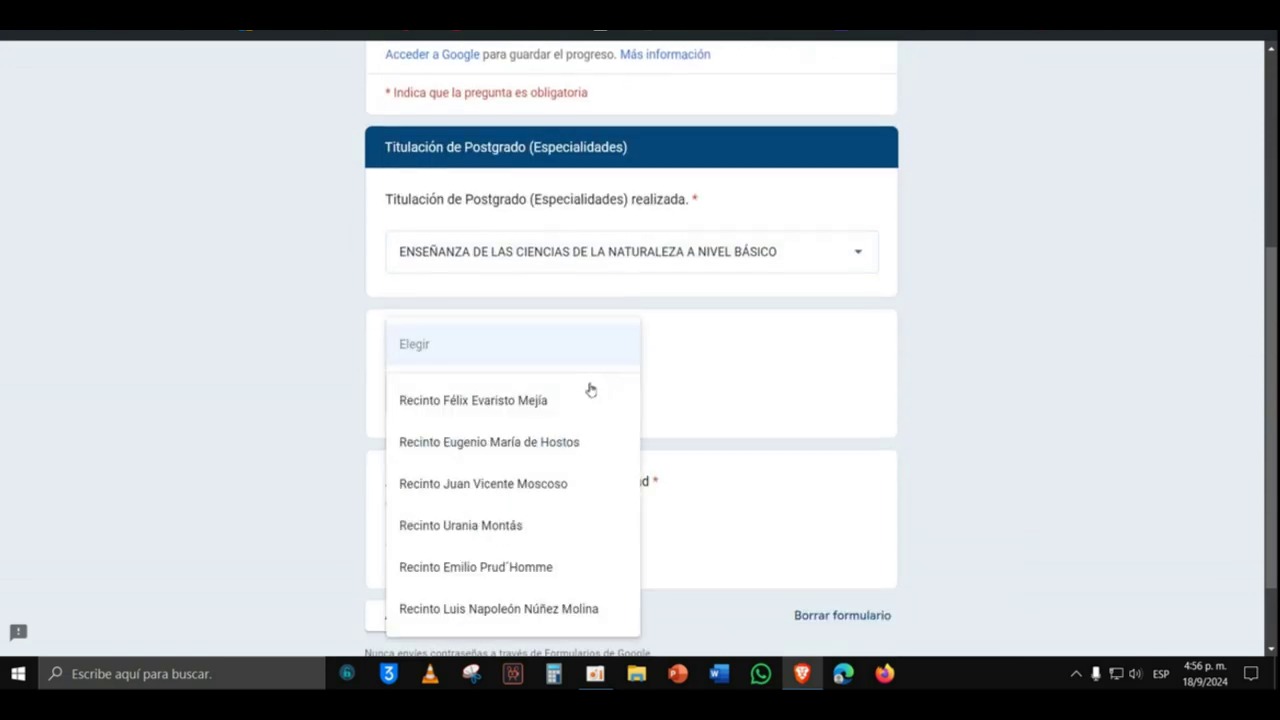
click(494, 525)
scroll(577, 452, down, 1)
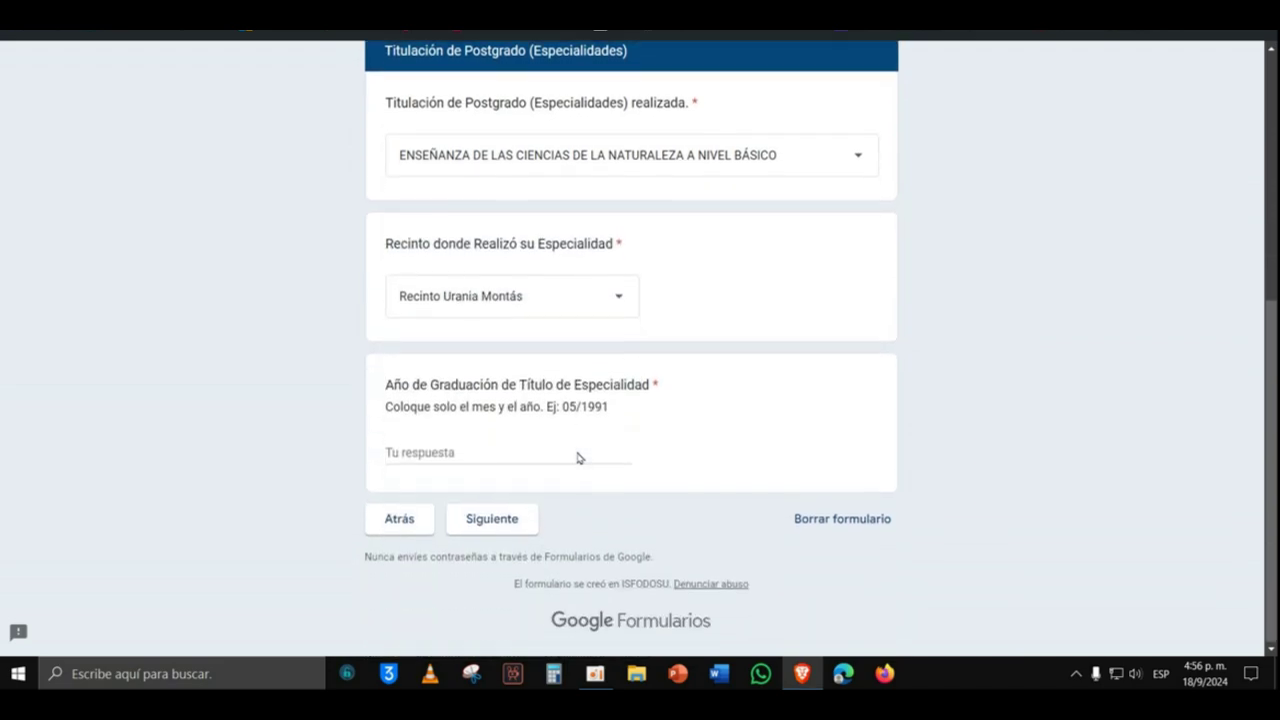
click(532, 452)
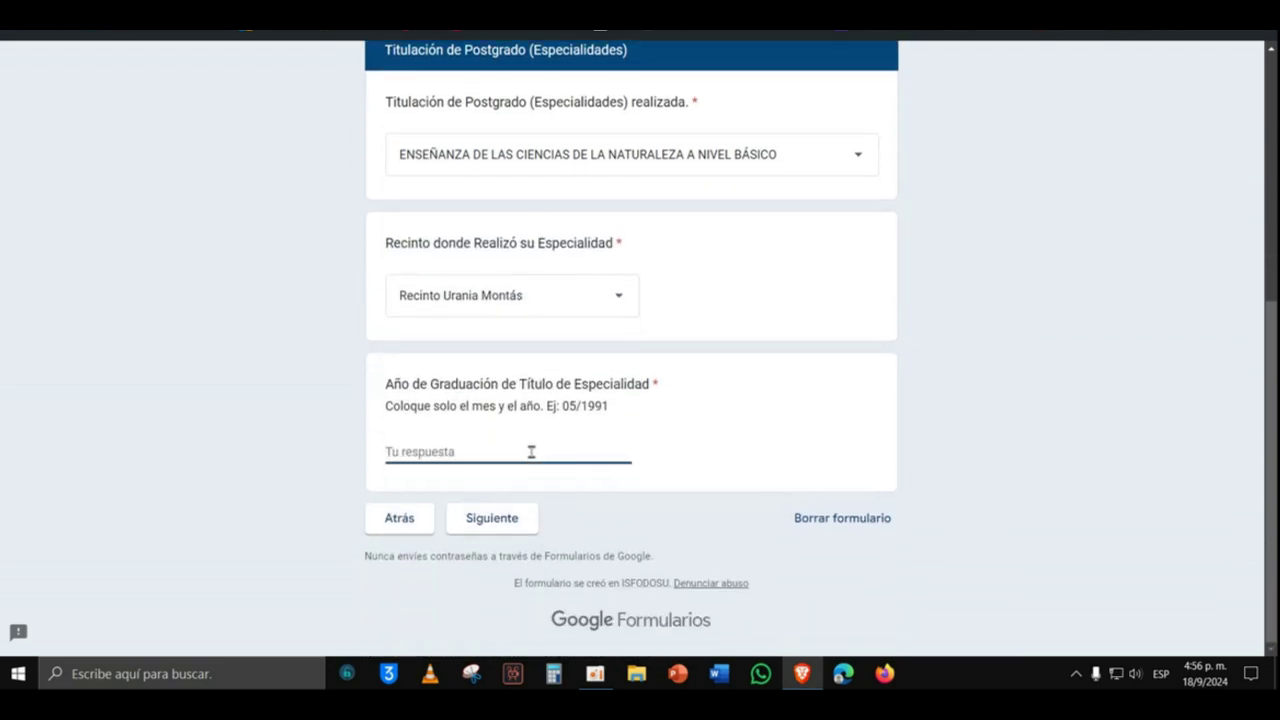
text(10/2024)
click(517, 519)
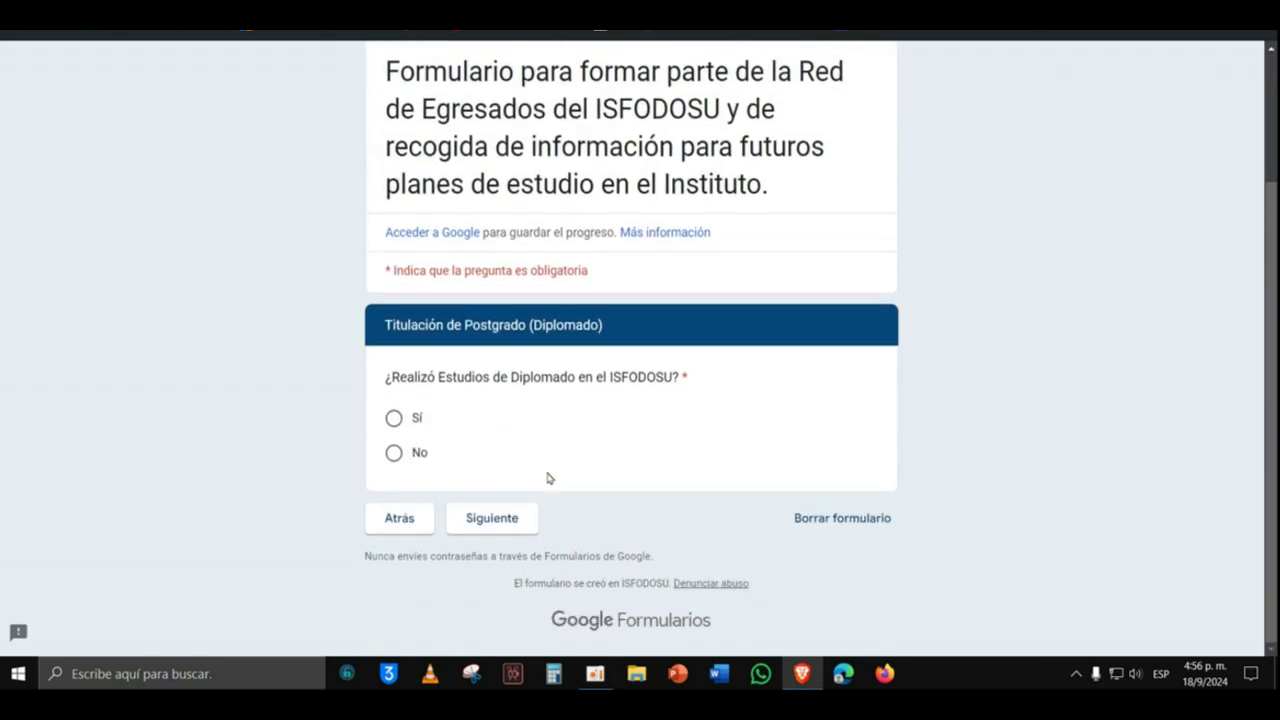
Step: Answer No to both diploma and master's studies
click(395, 421)
click(394, 455)
click(492, 517)
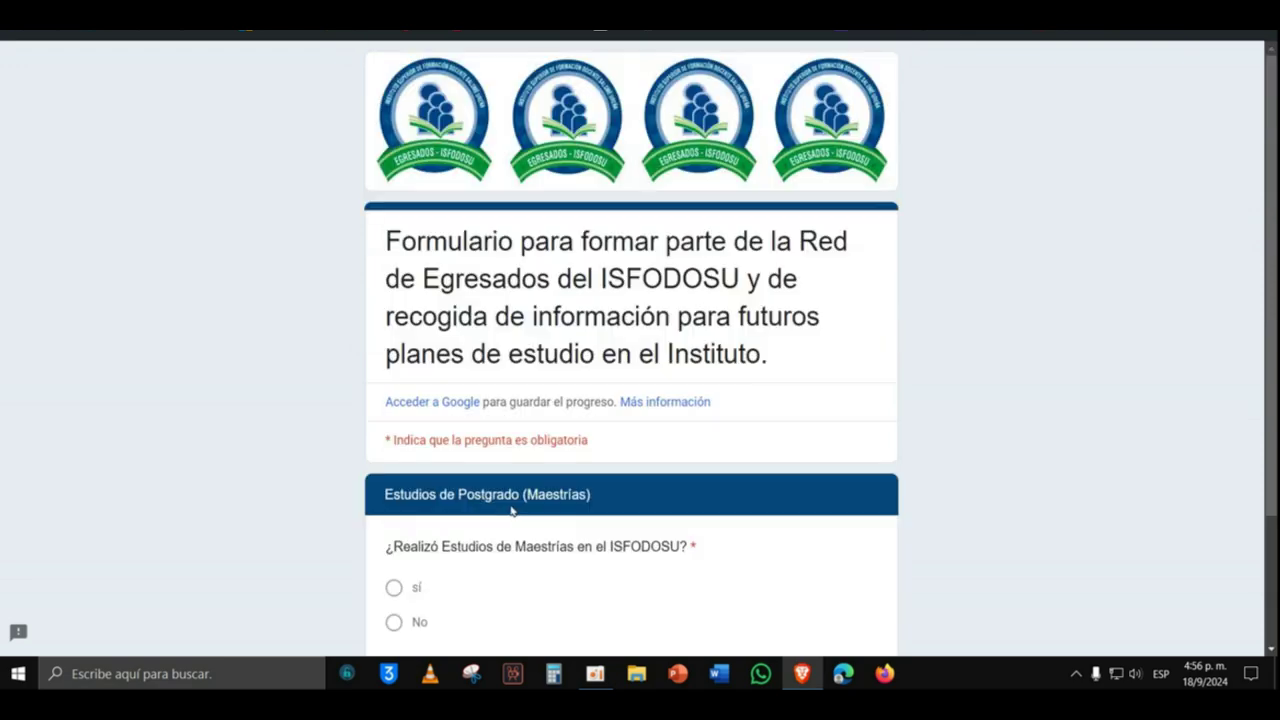
scroll(513, 509, down, 2)
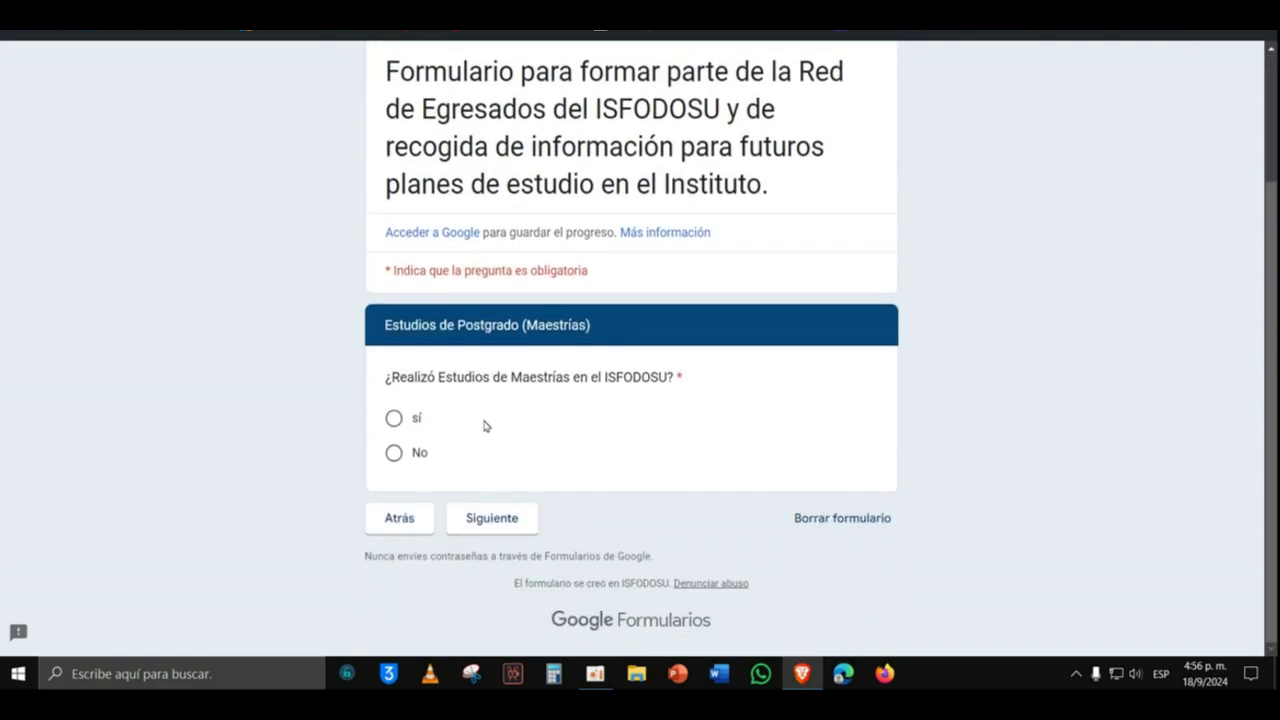
click(392, 452)
click(508, 527)
Step: Choose Sí for joining the alumni association and continue
scroll(547, 488, down, 3)
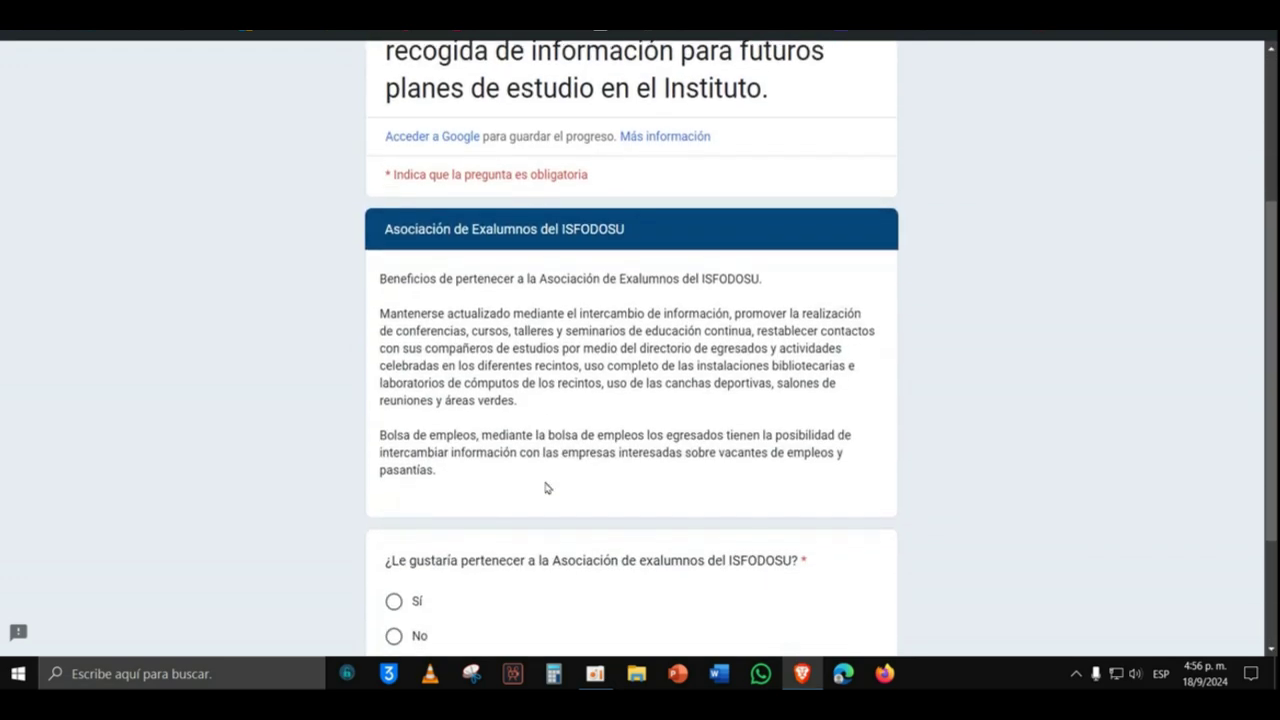
scroll(547, 488, down, 2)
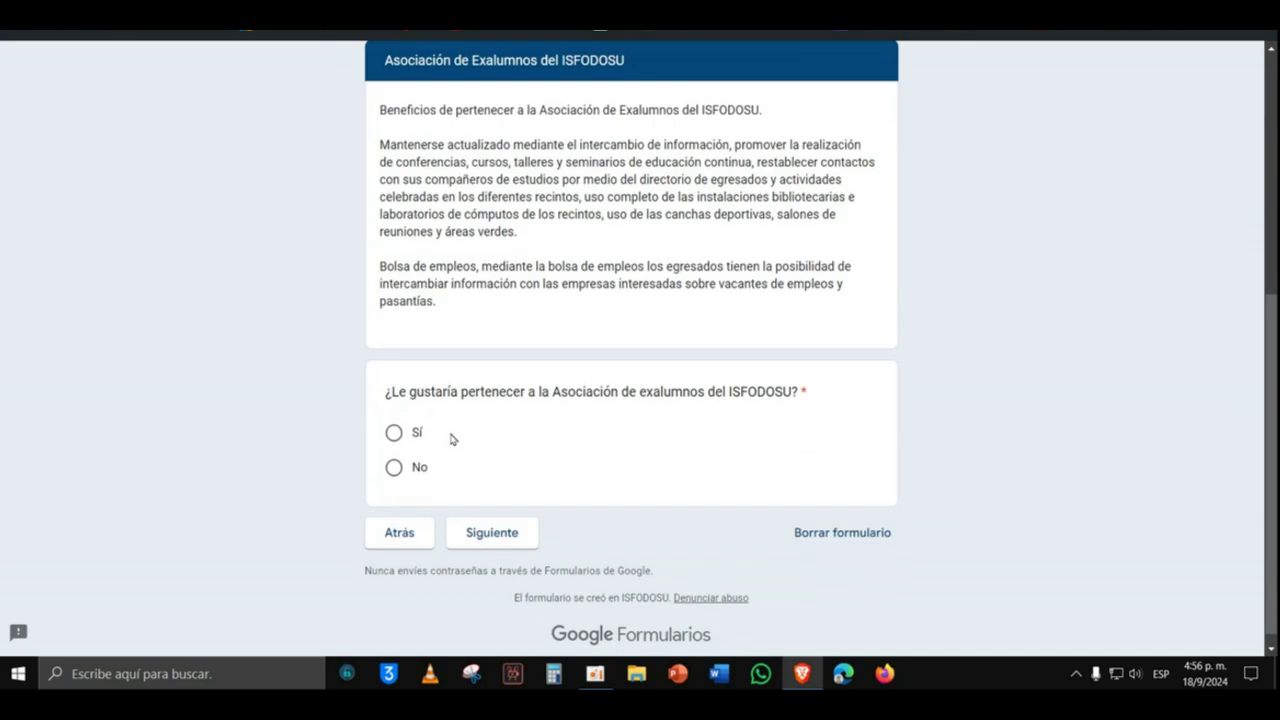
click(393, 433)
click(492, 533)
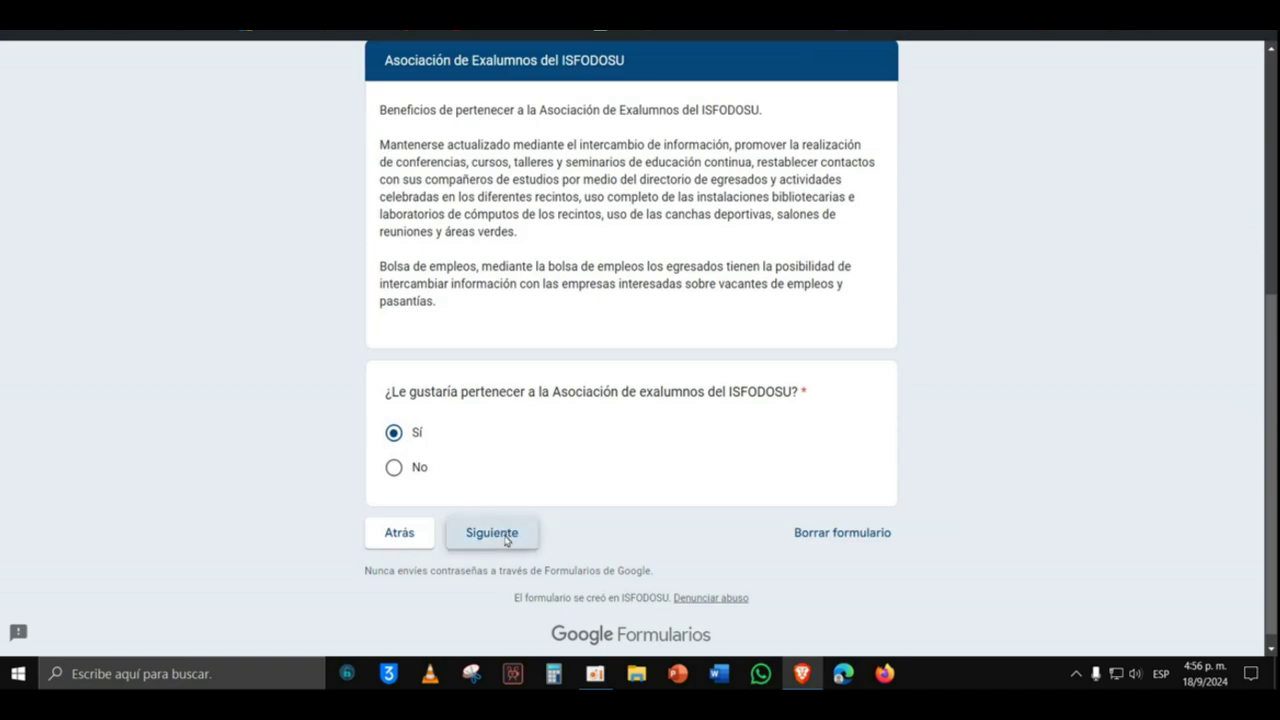
Step: Choose Sí to receive scholarship and postgraduate information by e-mail, then continue
scroll(520, 525, down, 3)
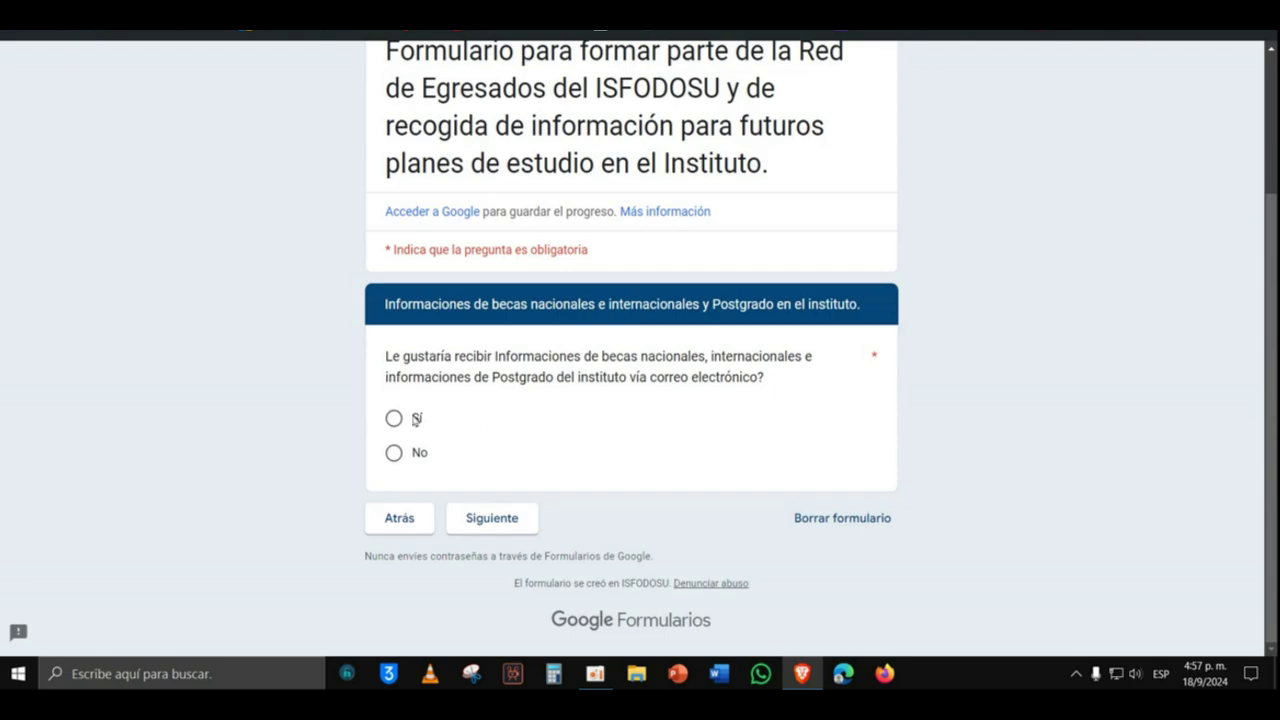
click(394, 424)
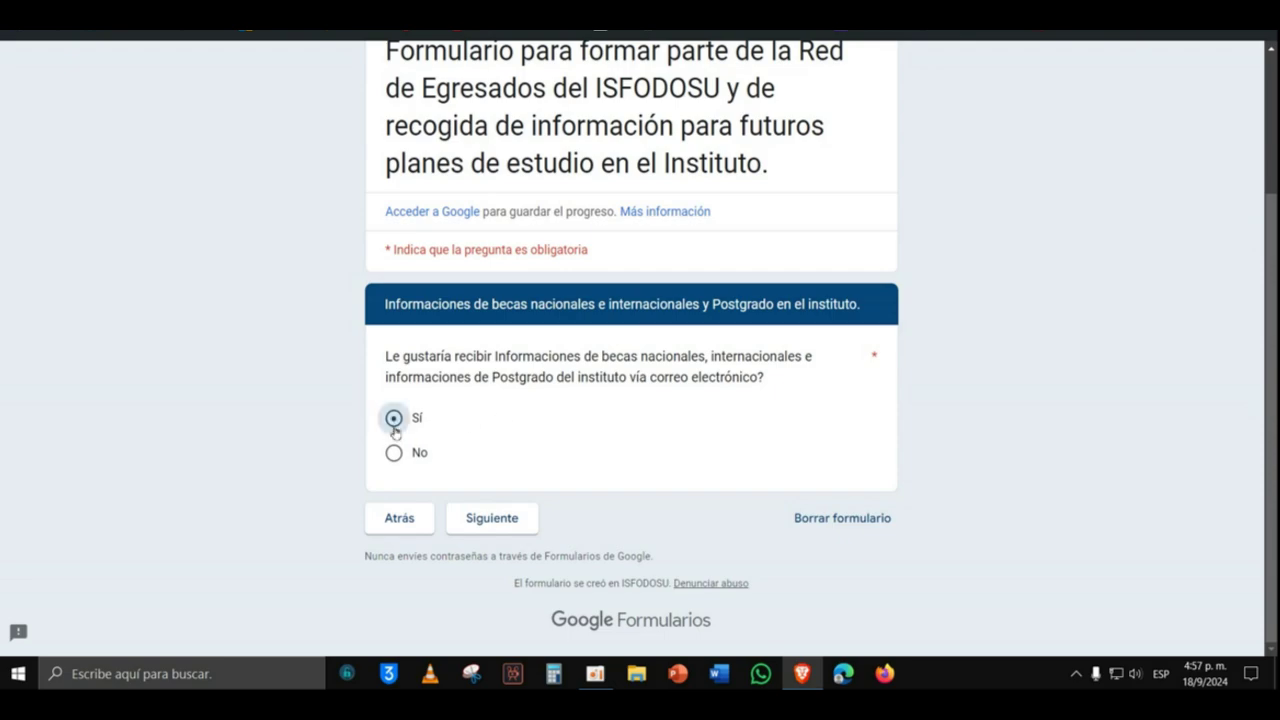
click(490, 518)
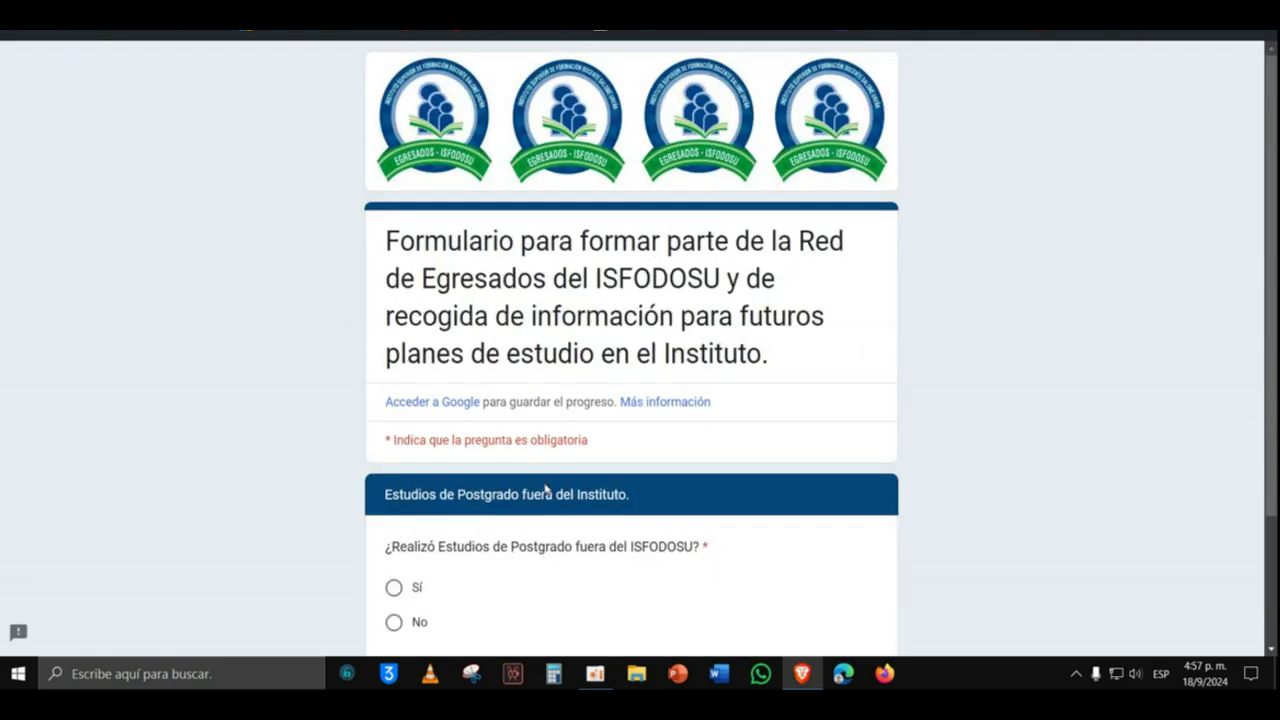
Step: Answer No to postgraduate studies outside ISFODOSU
scroll(520, 500, down, 2)
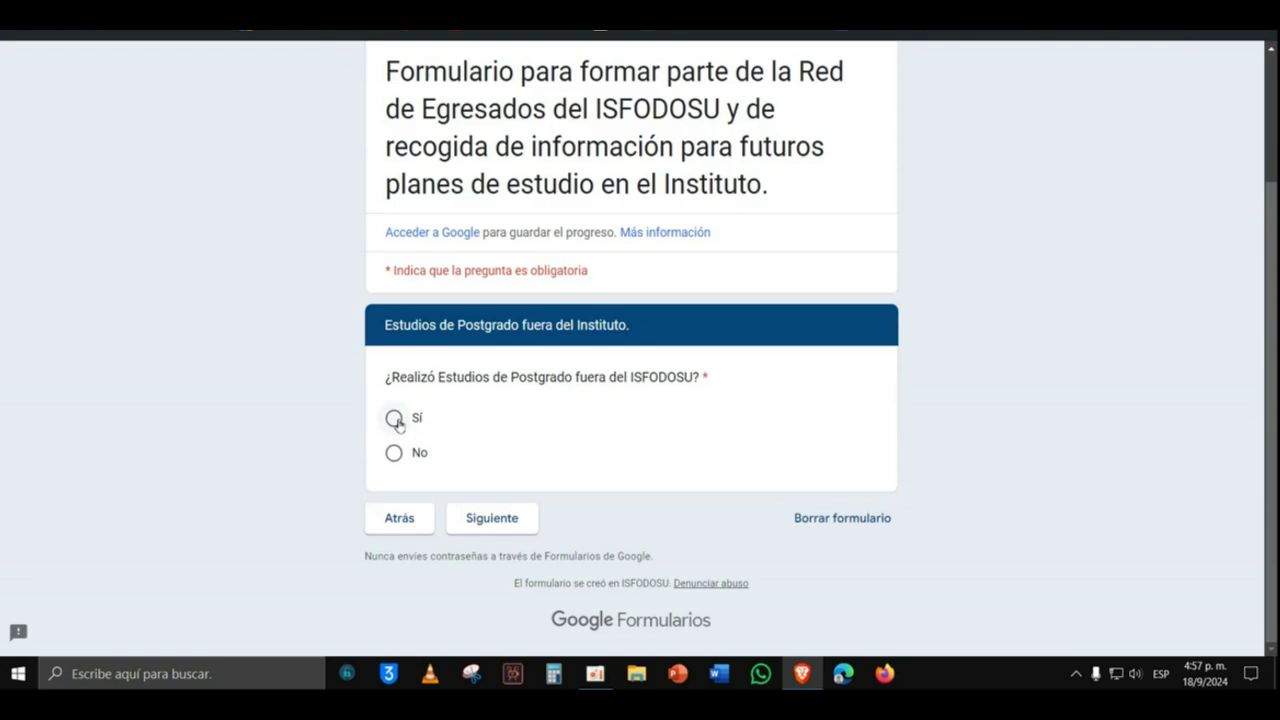
click(394, 453)
click(493, 520)
Step: Choose Sí for continuing studies at ISFODOSU and go to the final page
scroll(540, 495, down, 3)
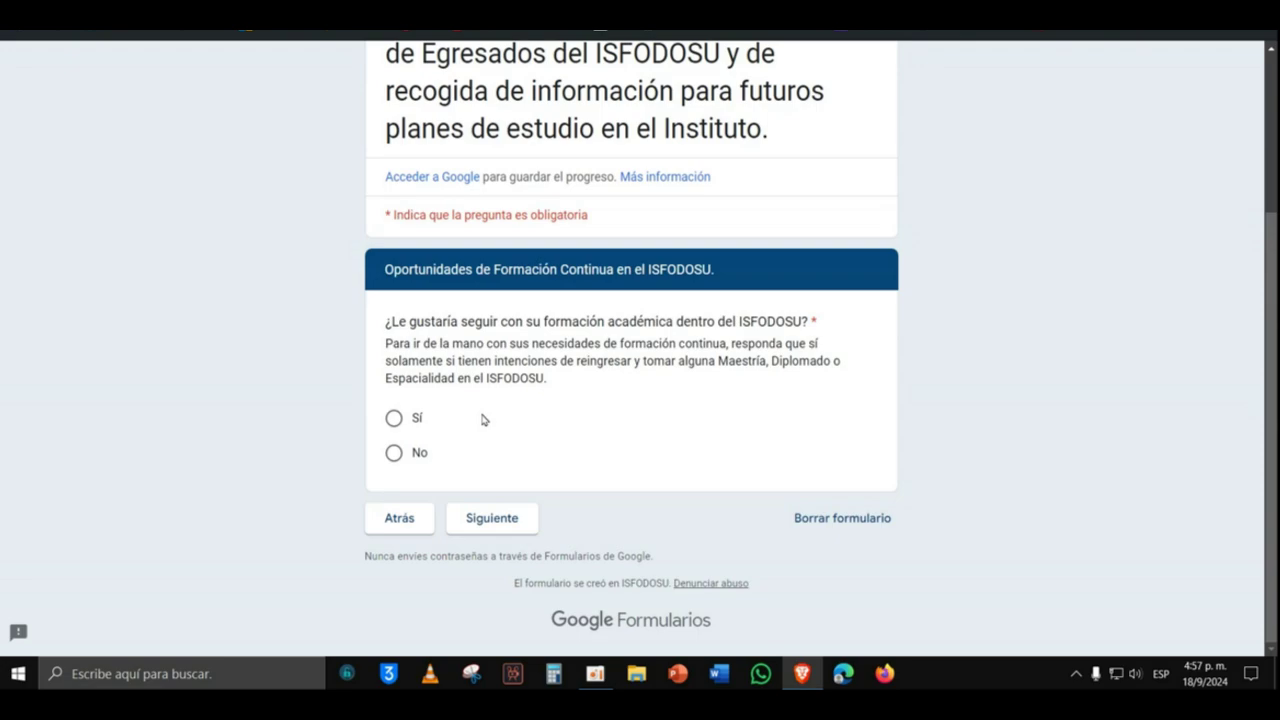
click(393, 418)
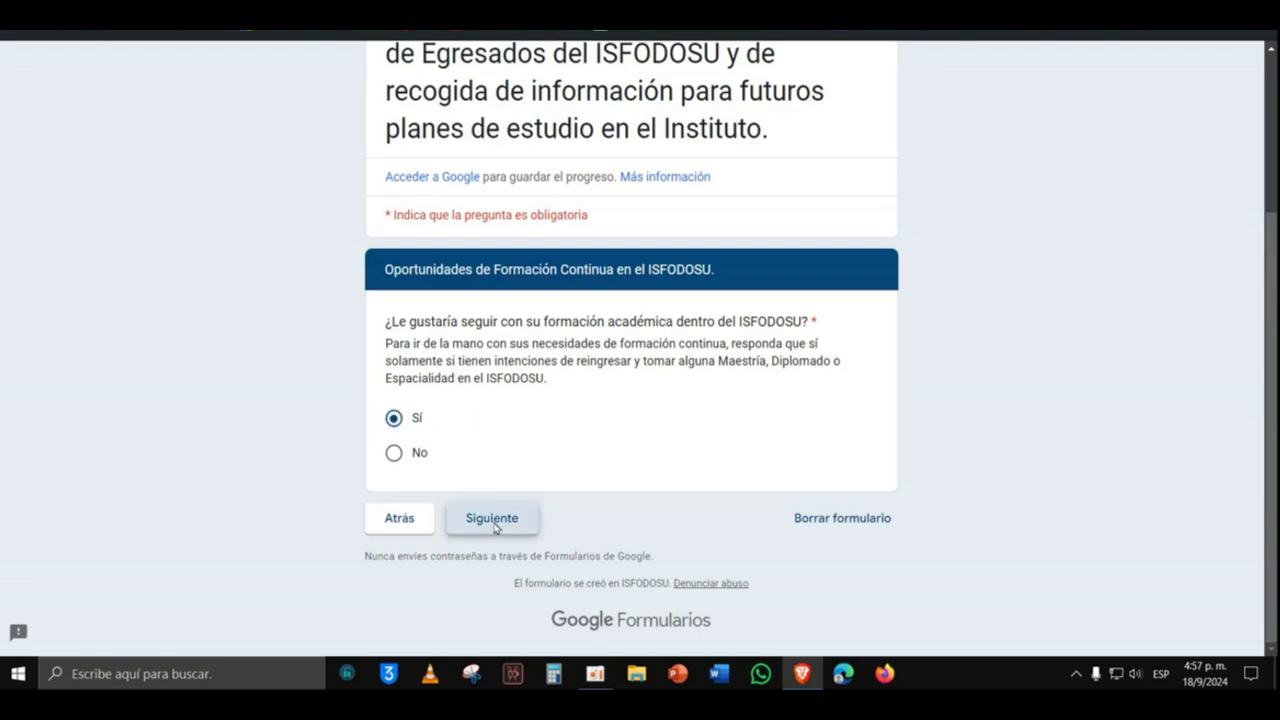
click(494, 525)
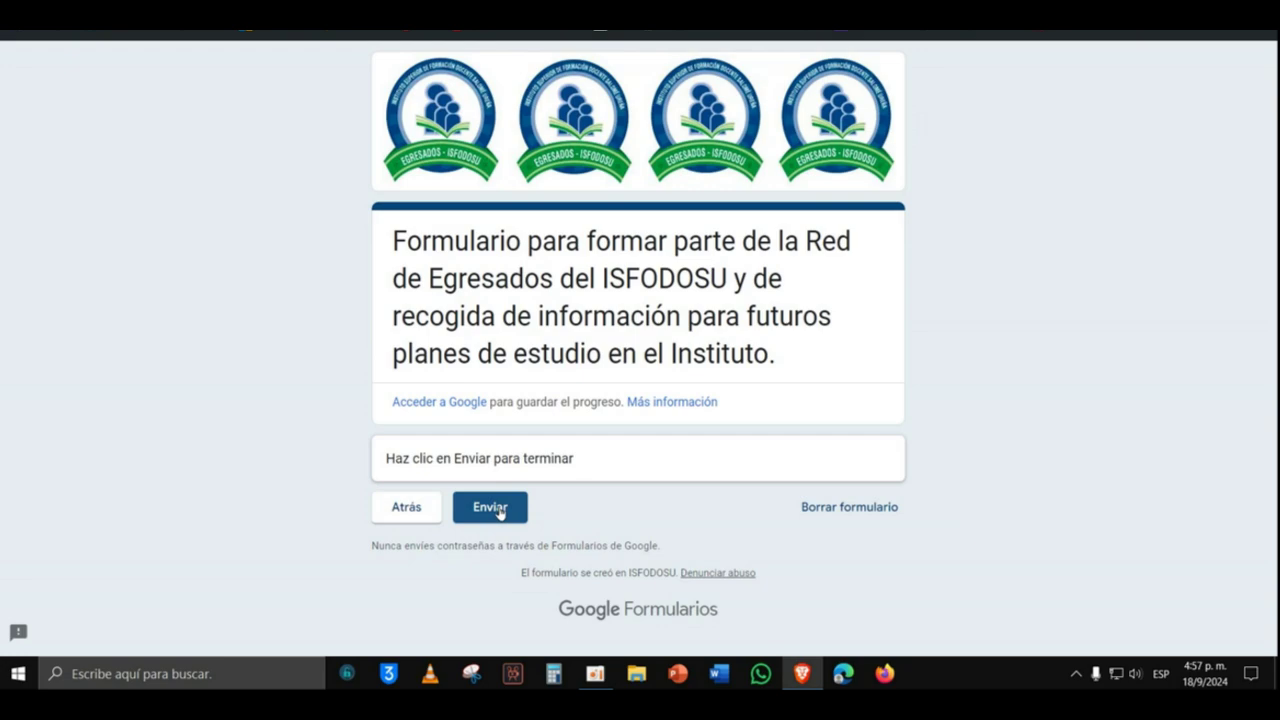
Step: Submit the ISFODOSU graduate registration form with the Enviar button
click(499, 510)
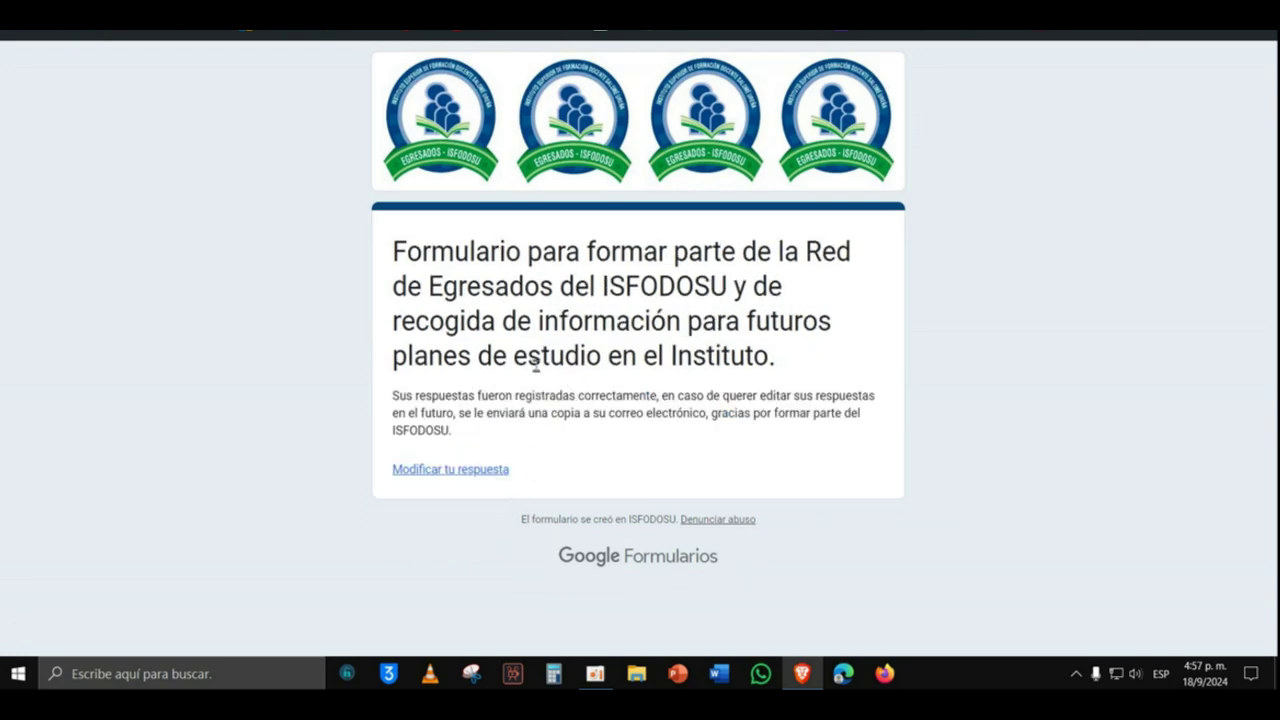